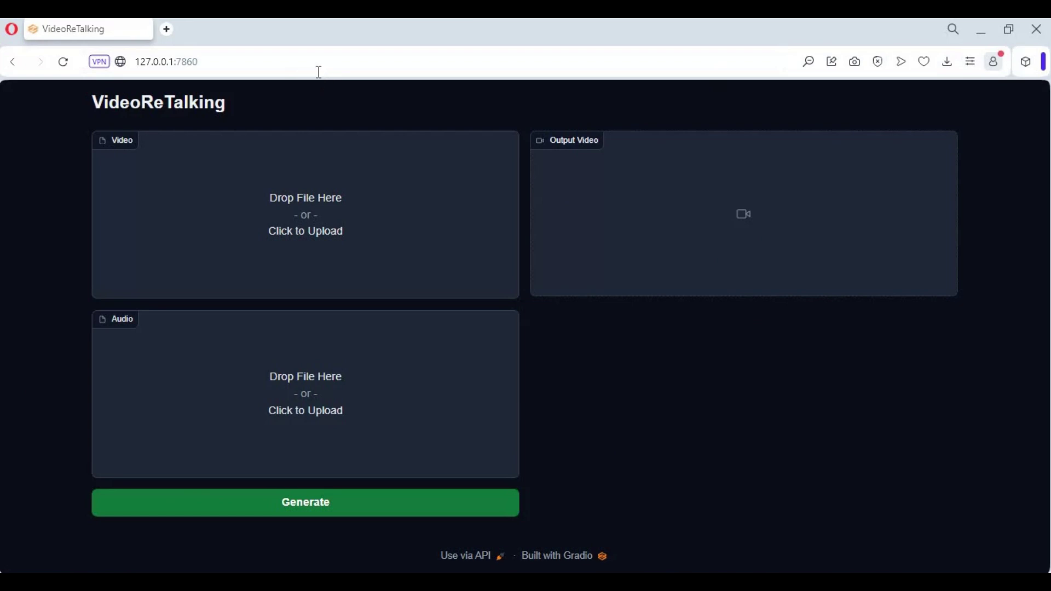
Check the web UI and product page addresses in the browser and scroll the page
click(292, 62)
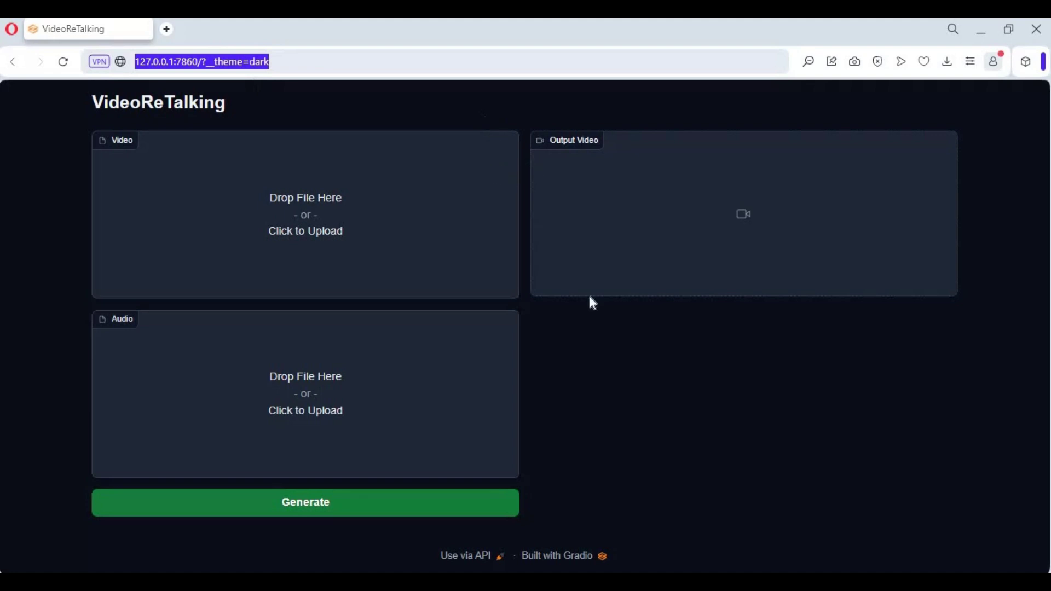
click(663, 328)
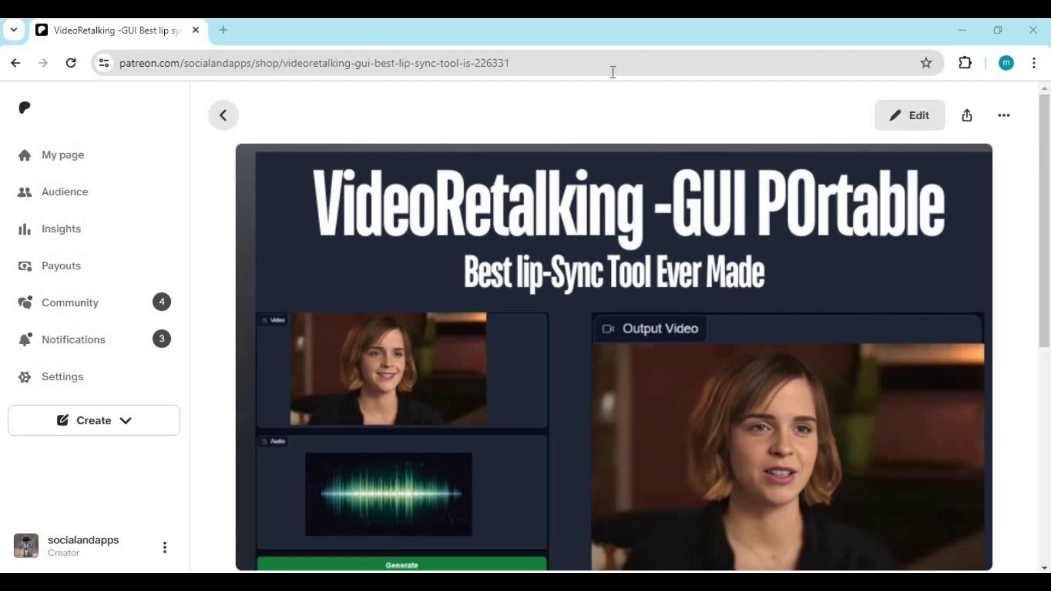
click(611, 75)
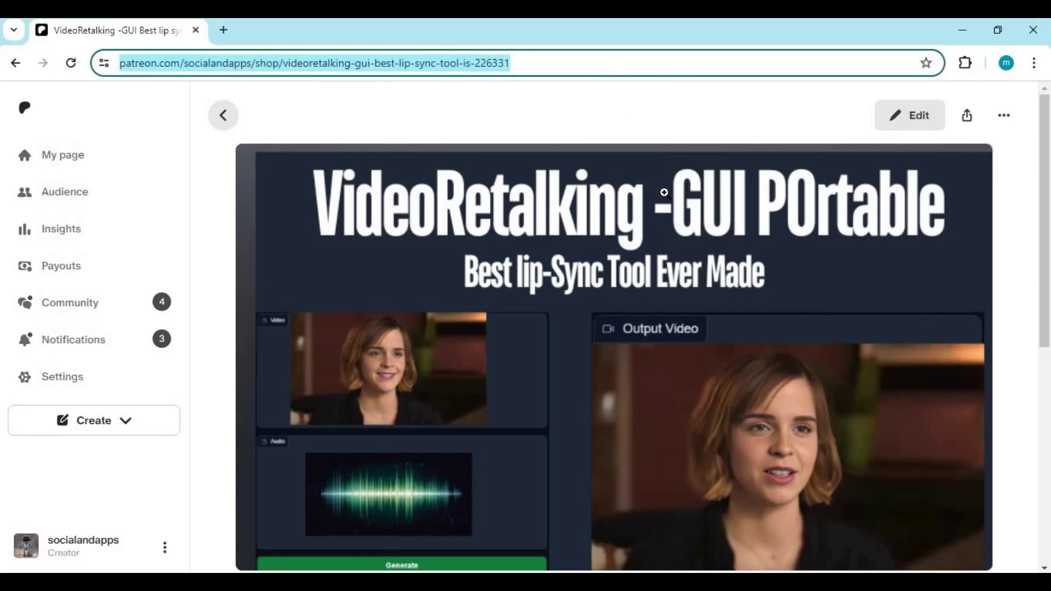
scroll(664, 193, down, 4)
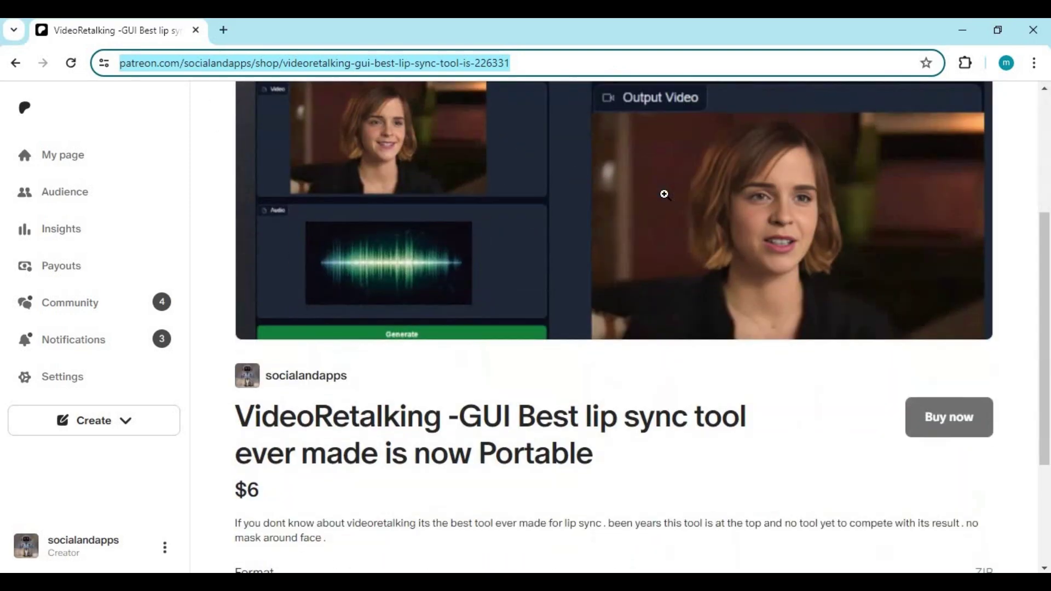
scroll(664, 193, down, 3)
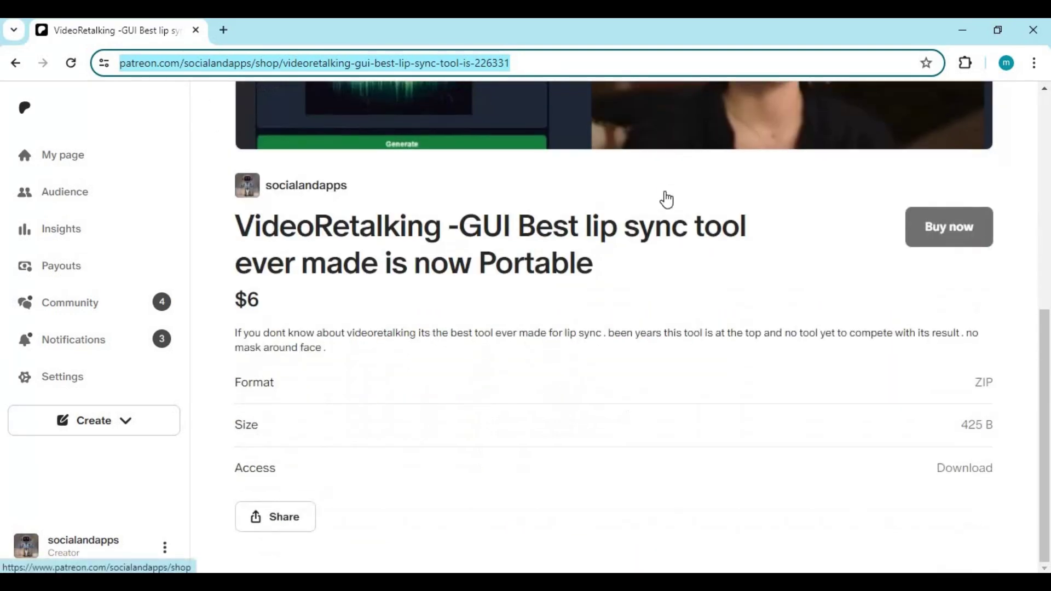
scroll(661, 191, up, 3)
scroll(662, 191, up, 5)
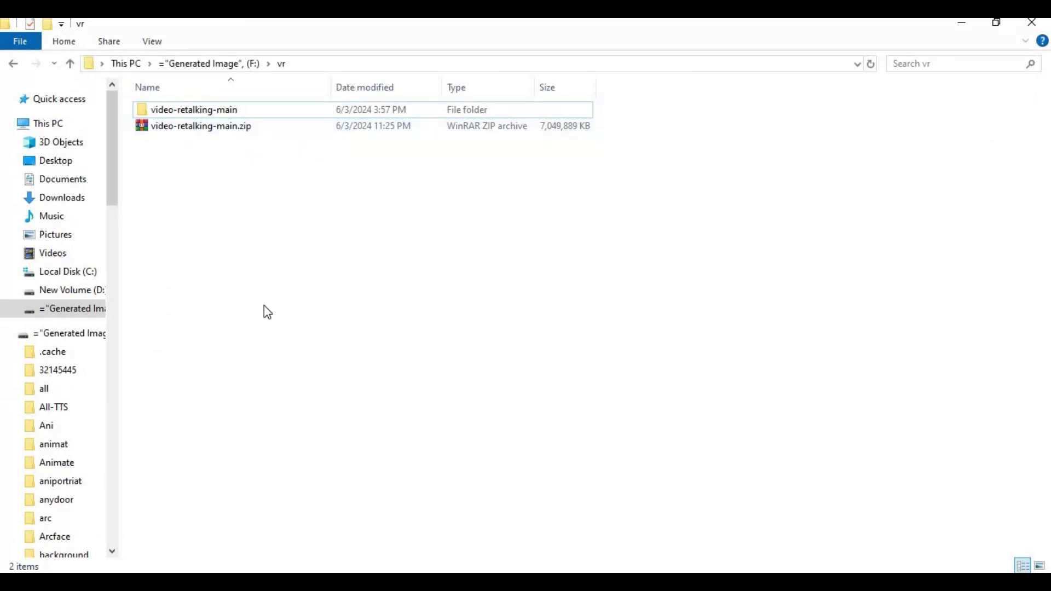
Leave video-retalking-main.zip unextracted, open the video-retalking-main folder and launch run.bat
click(188, 130)
right_click(189, 135)
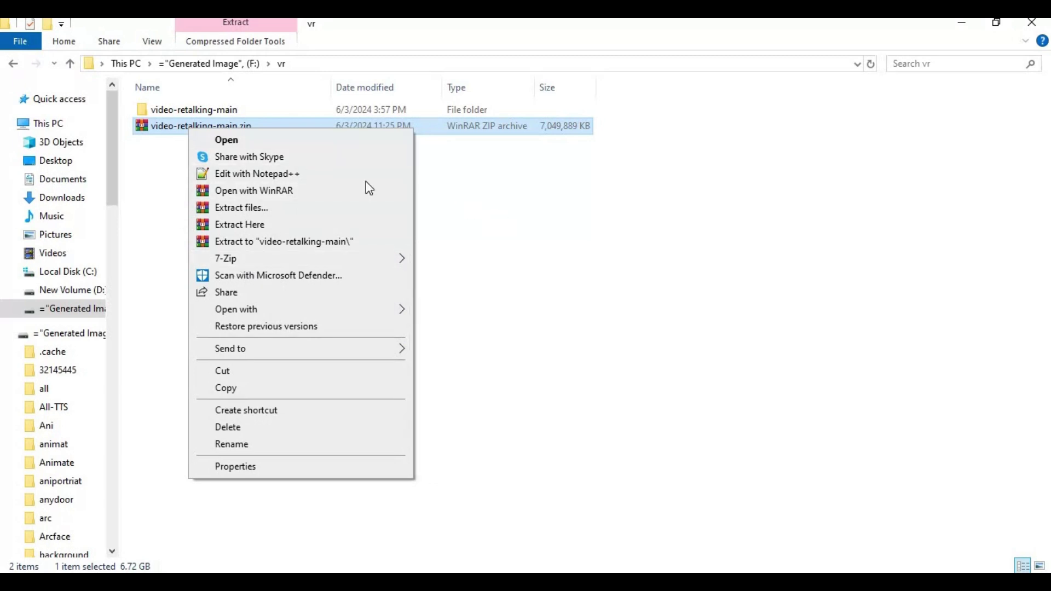
click(190, 136)
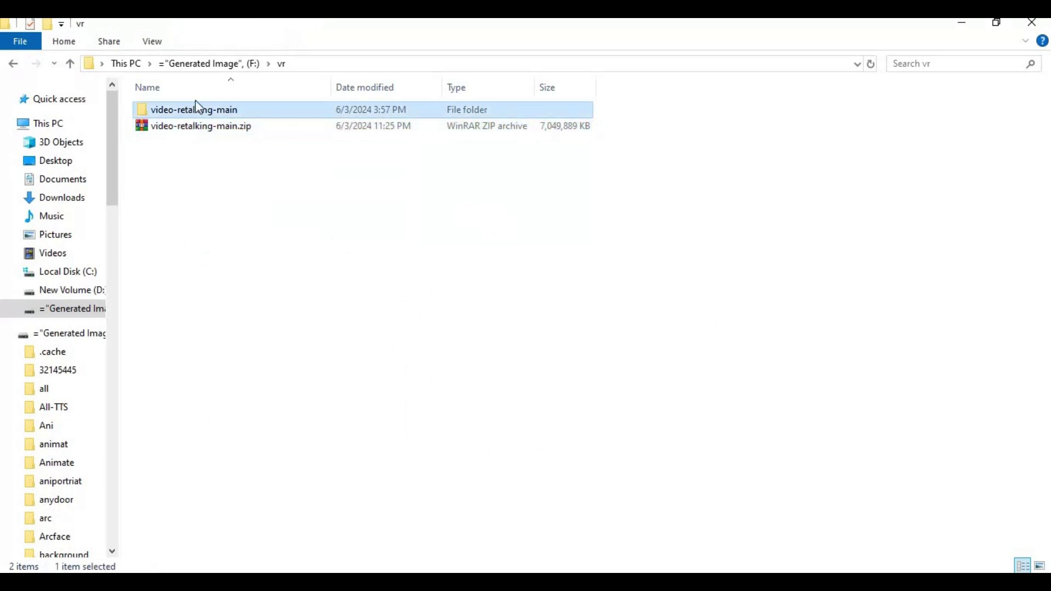
double_click(201, 109)
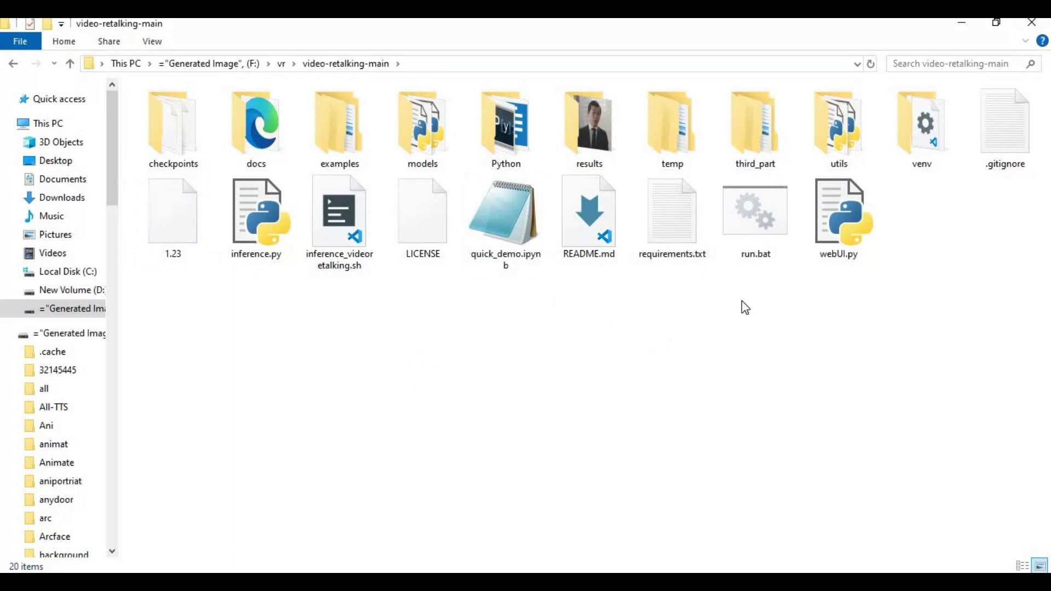
double_click(749, 236)
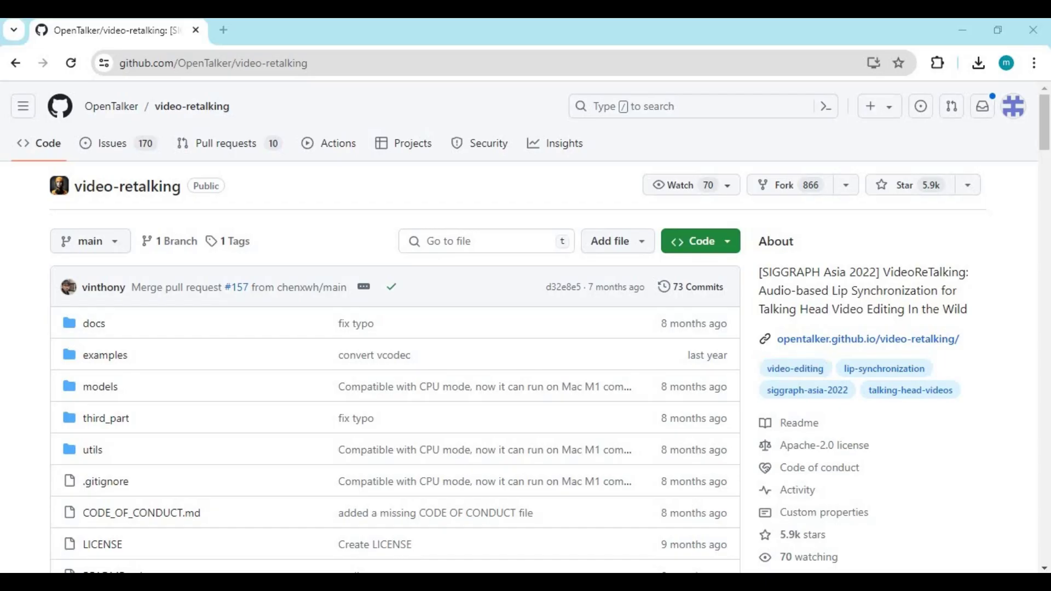
Show the repository's green Code dropdown with its clone and download options, then switch to the vrtalking folder
click(201, 73)
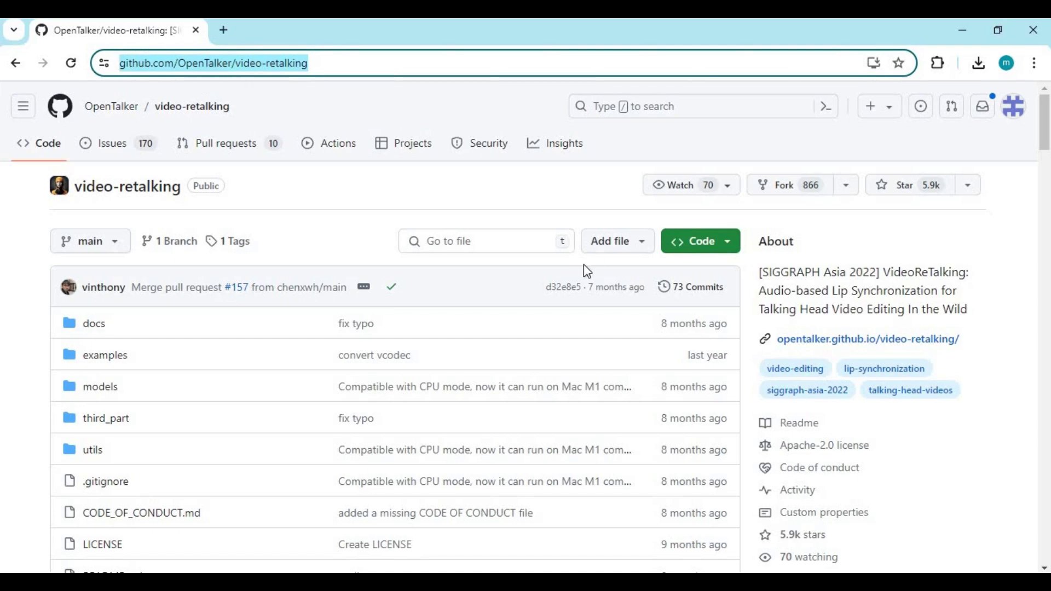
scroll(597, 260, down, 8)
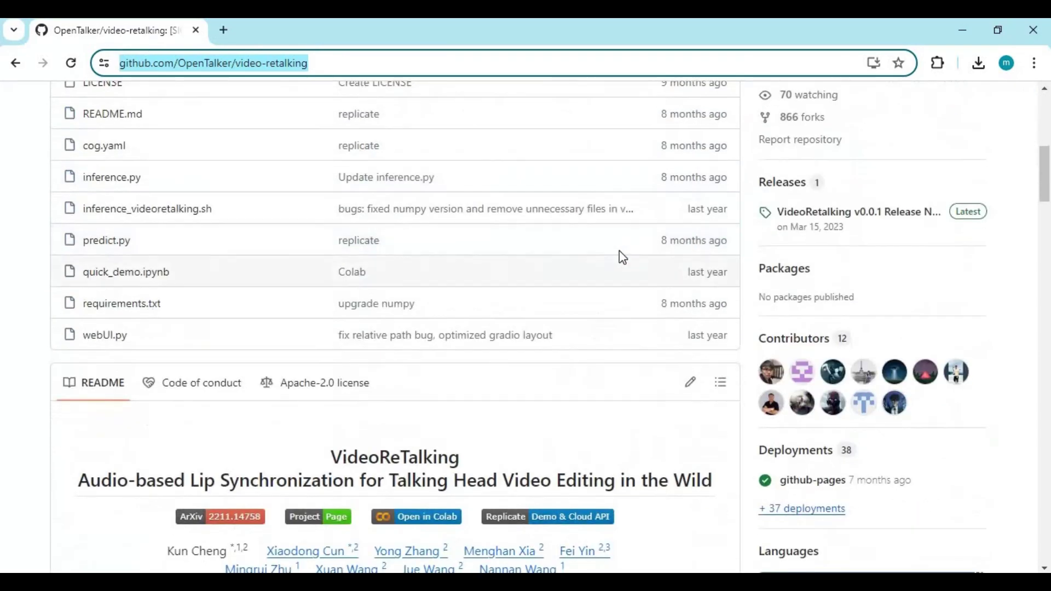
scroll(619, 256, up, 8)
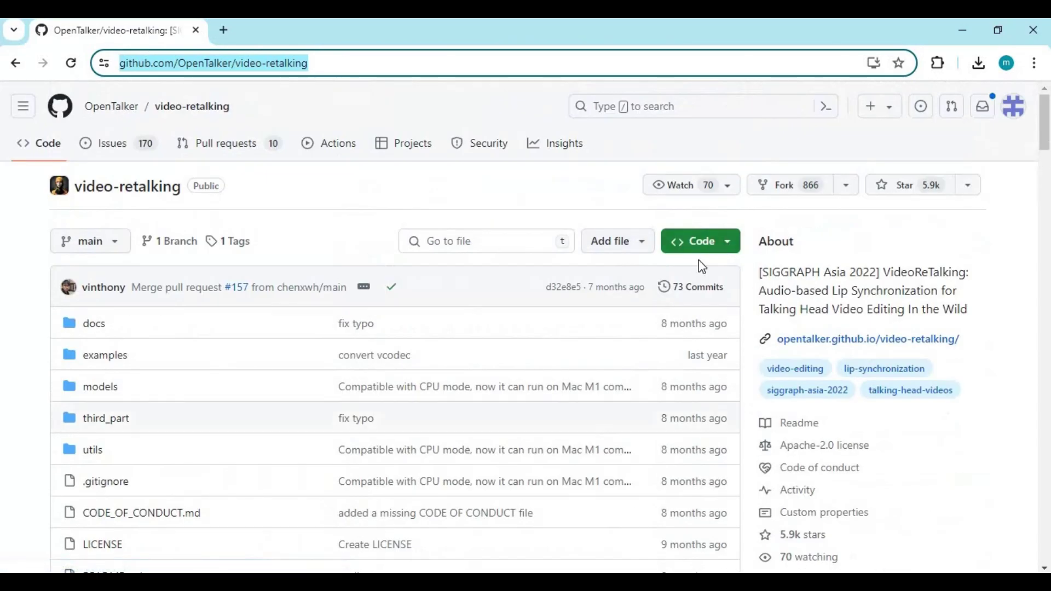
click(708, 242)
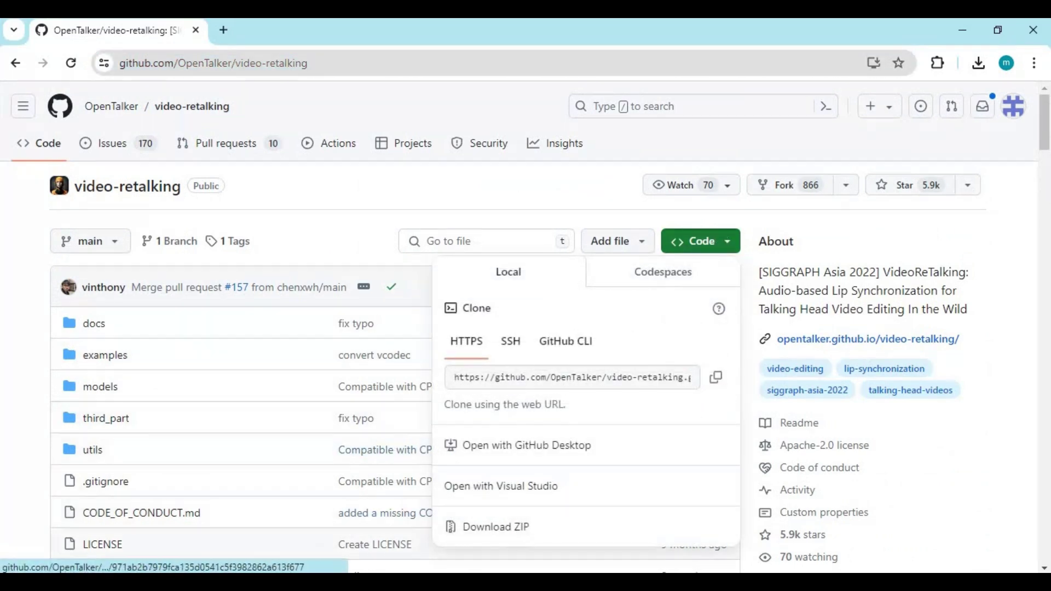
click(349, 515)
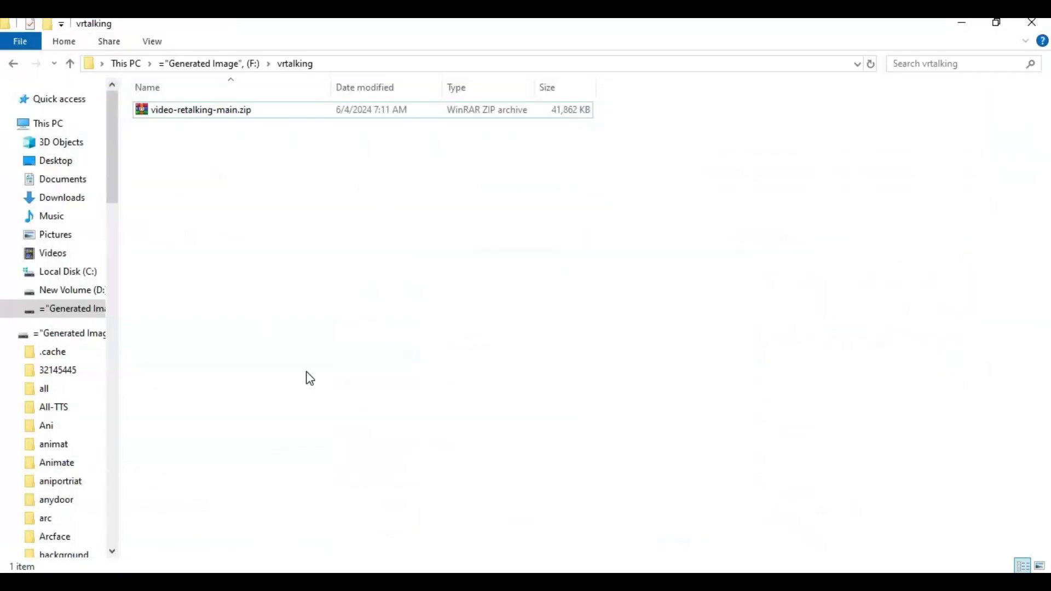
Extract video-retalking-main.zip here and open the new video-retalking-main folder
click(170, 114)
right_click(169, 113)
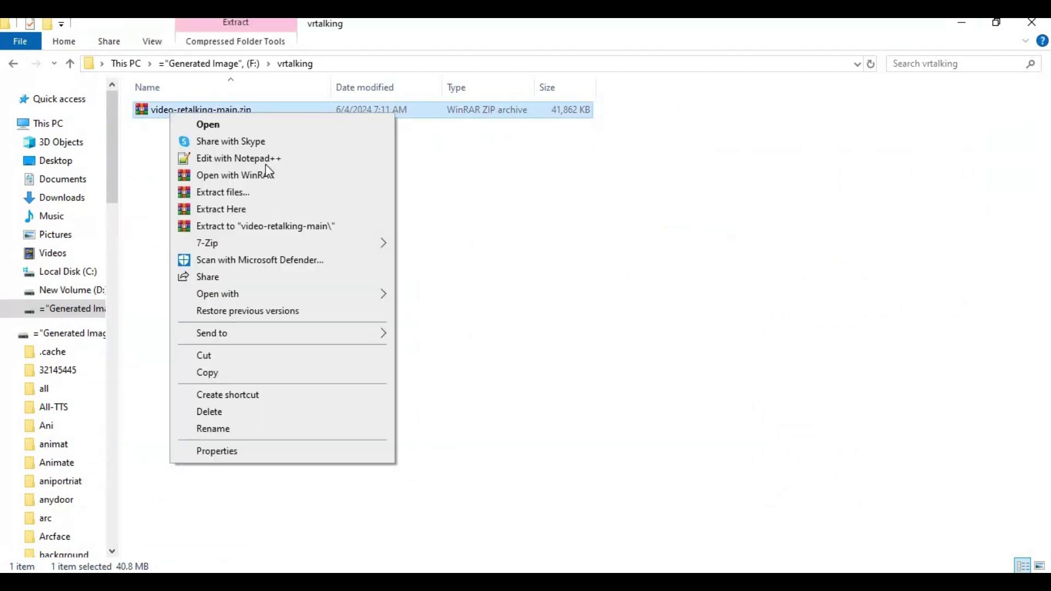
click(254, 213)
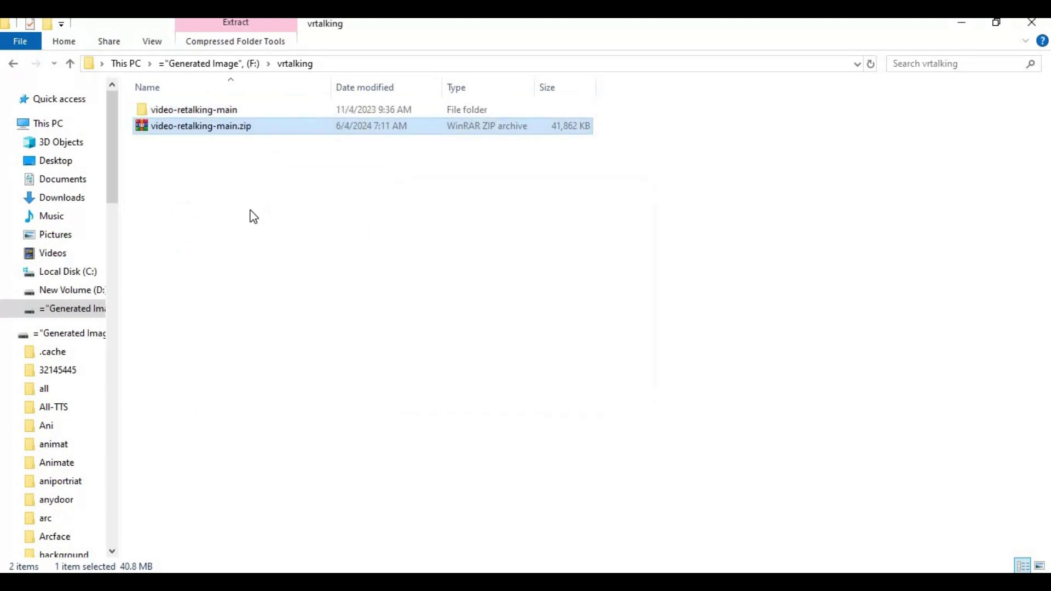
click(316, 153)
double_click(170, 110)
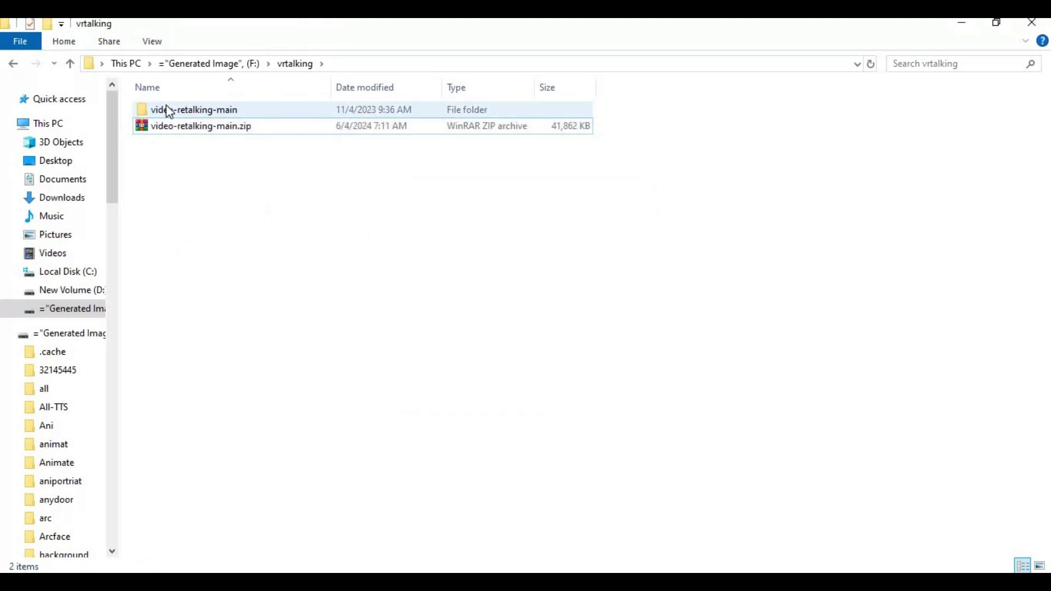
click(461, 66)
Open cmd in the folder, run py -3.9 -m venv venv, then venv\scripts\activate
text(cmd)
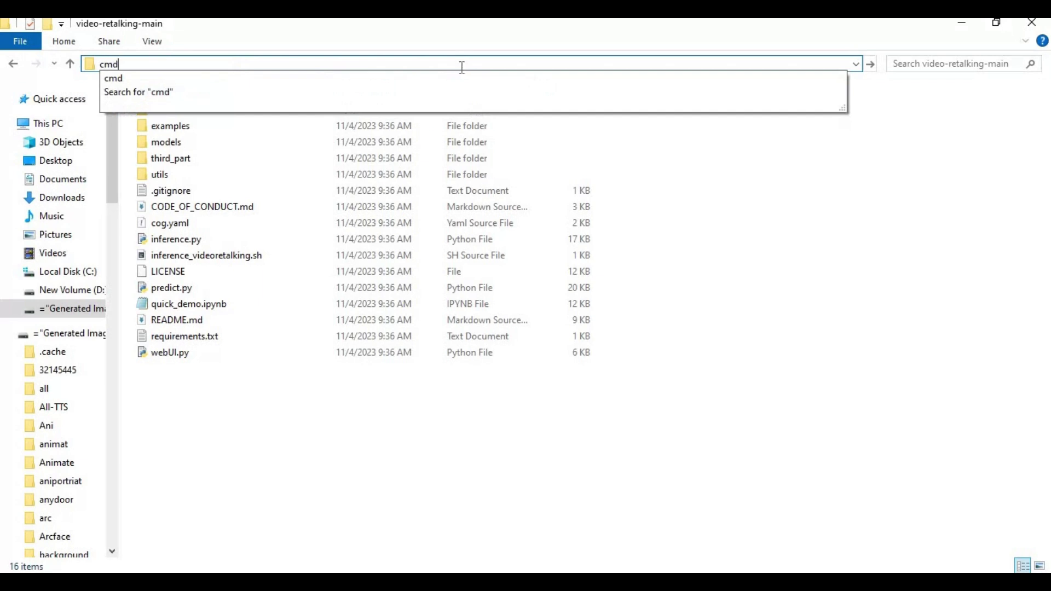
key(Return)
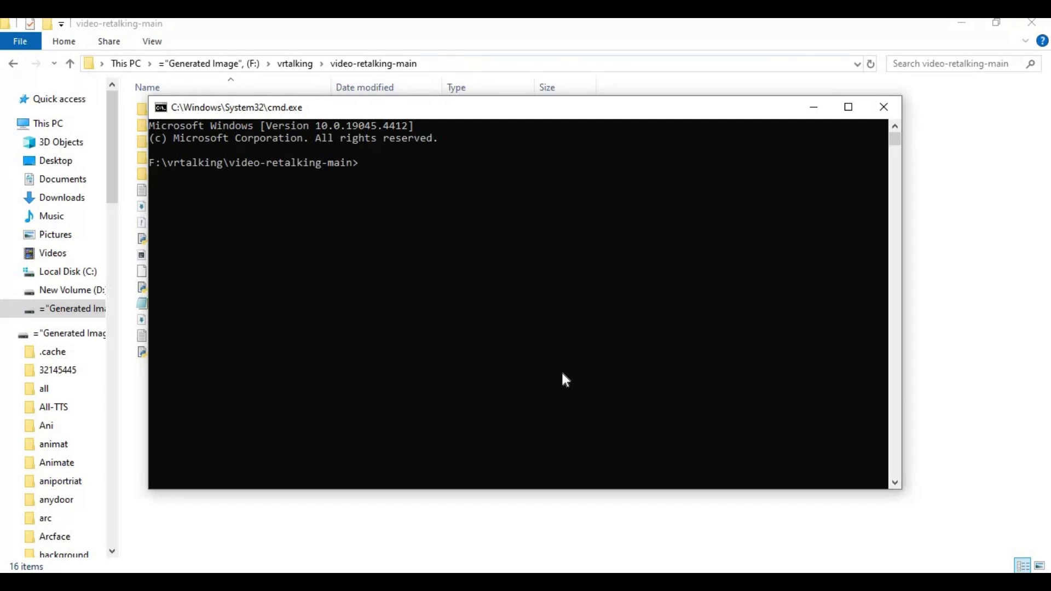
text(py -3.9 -)
text(m venv venv)
key(Return)
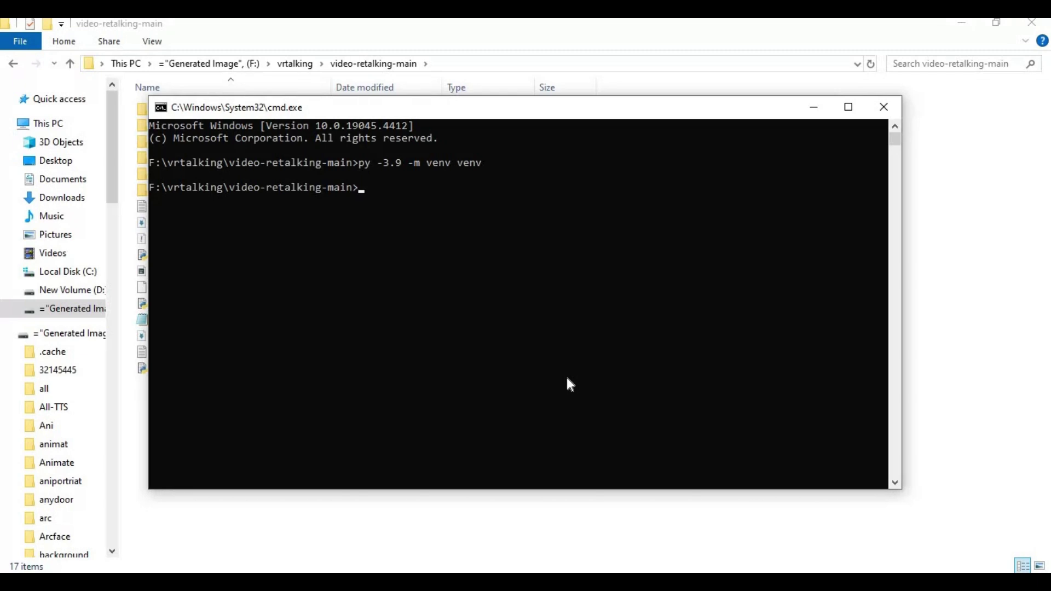
text(venv\scripts\activate)
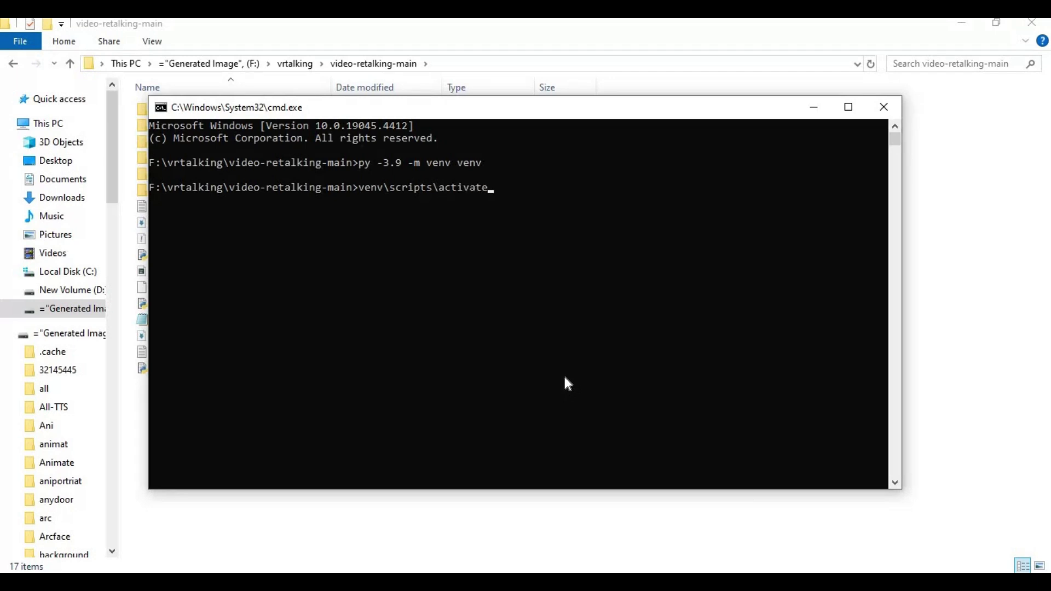
key(Return)
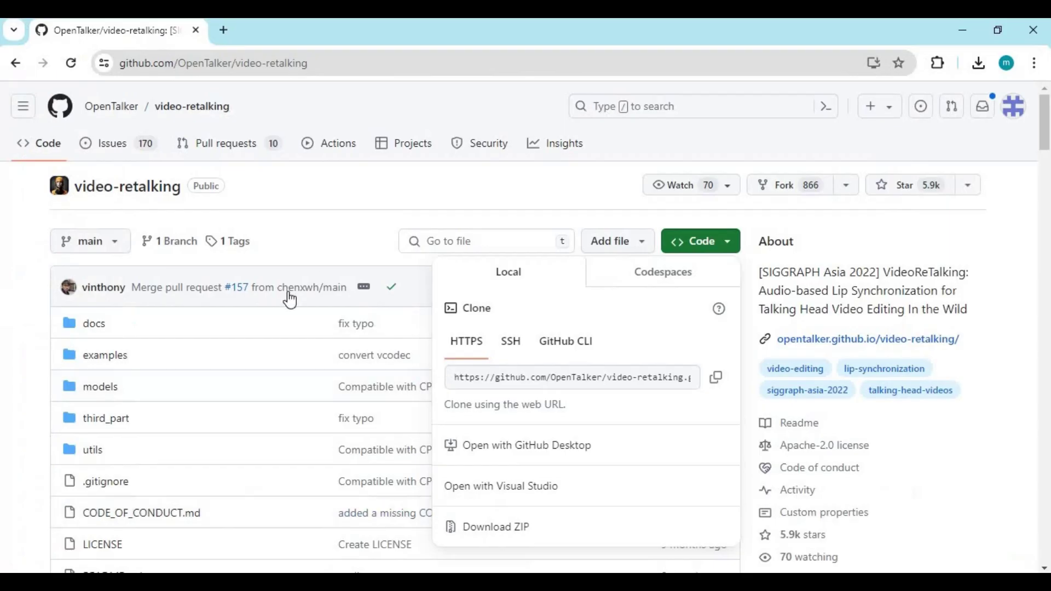
Copy the README's pip install line for torch 1.9.0 and torchvision 0.10.0 (cu111)
mouse_move(286, 290)
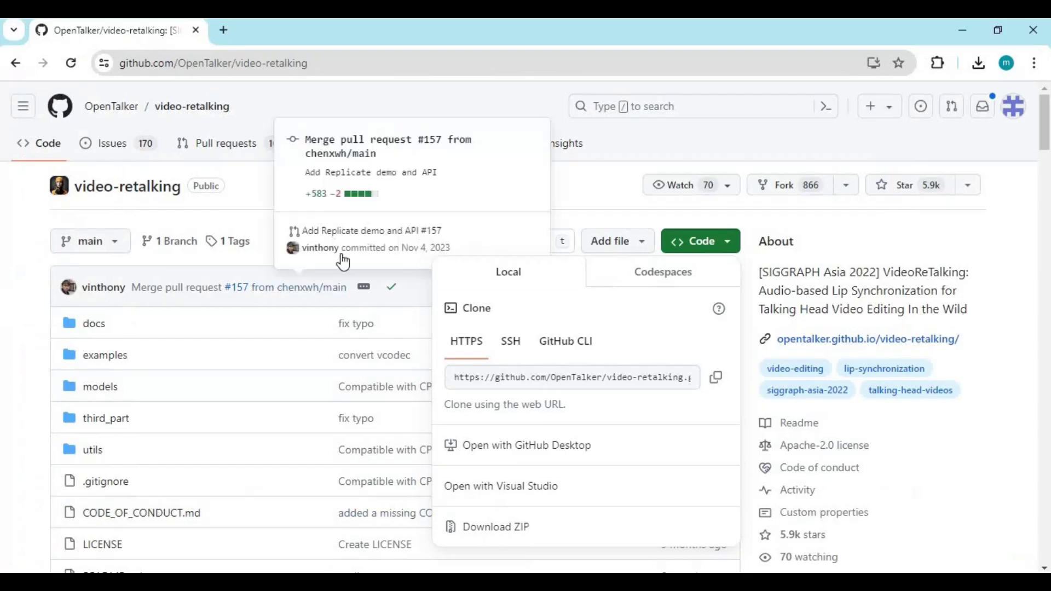
scroll(580, 369, down, 8)
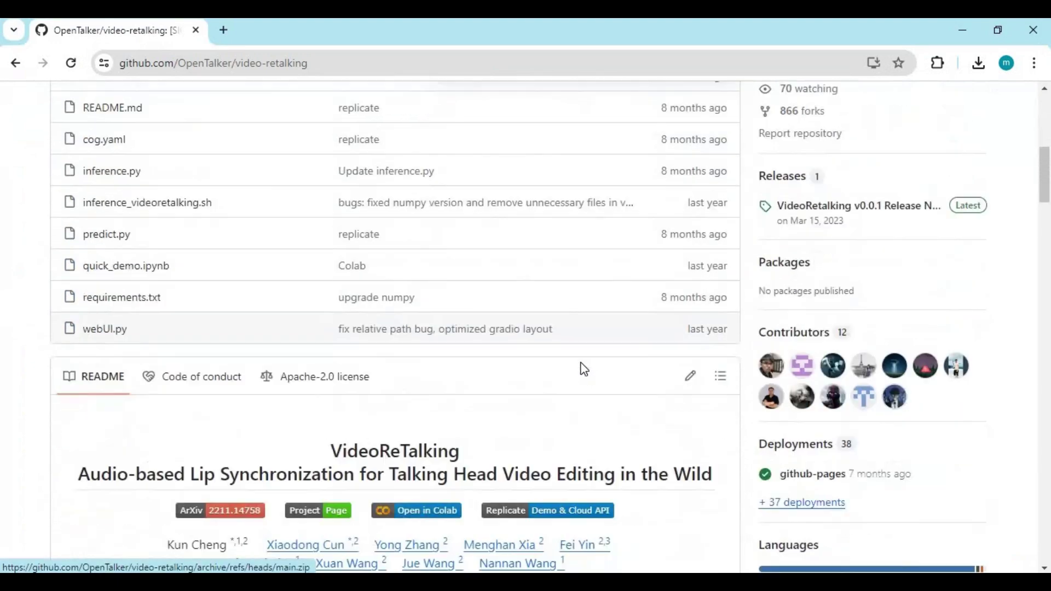
scroll(584, 369, down, 20)
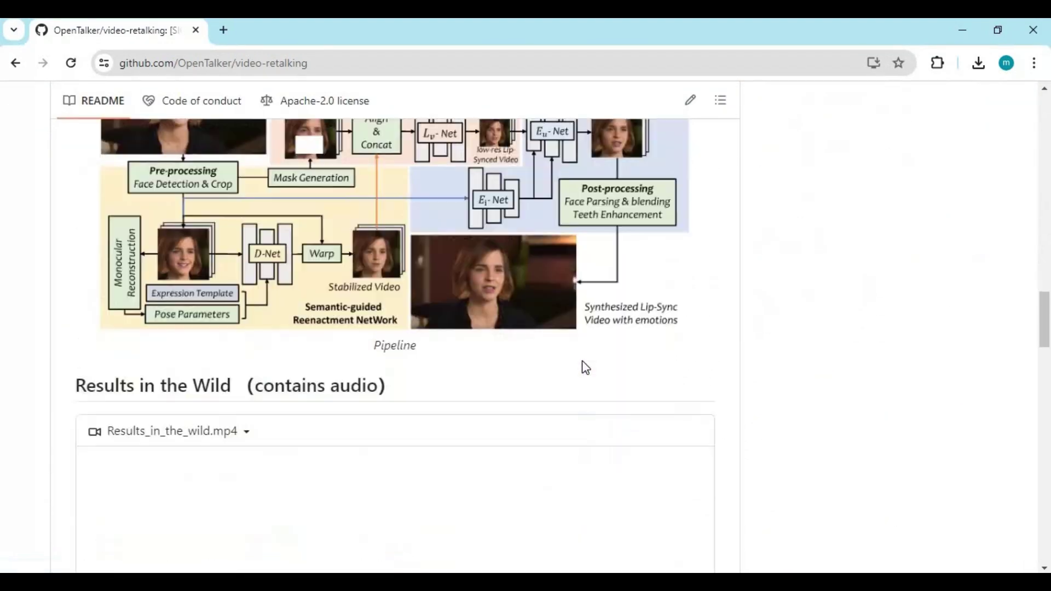
scroll(583, 362, down, 10)
scroll(583, 361, up, 1)
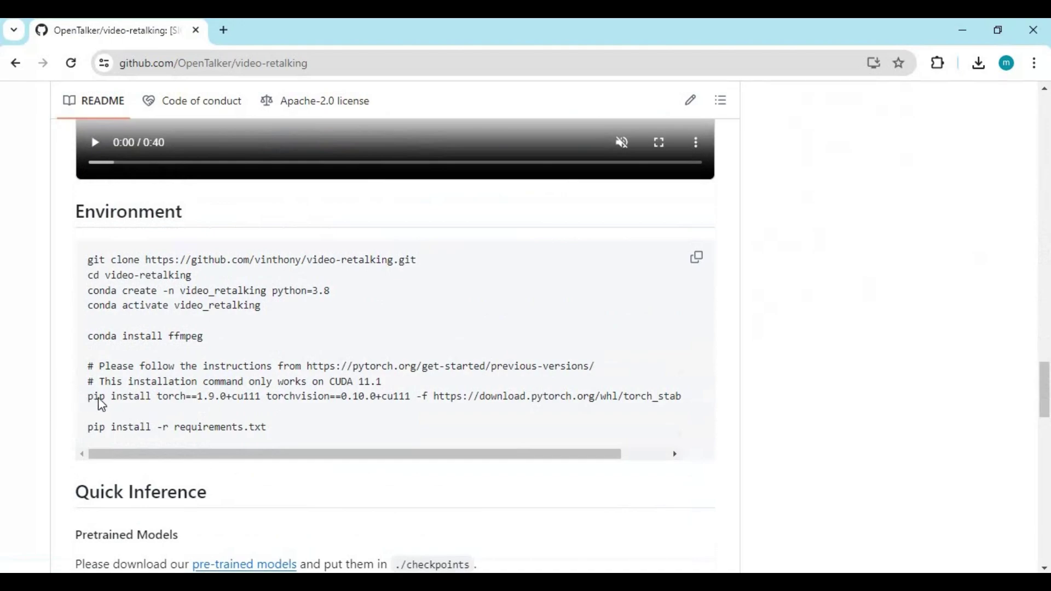
key(Home)
scroll(122, 399, down, 8)
scroll(129, 399, down, 15)
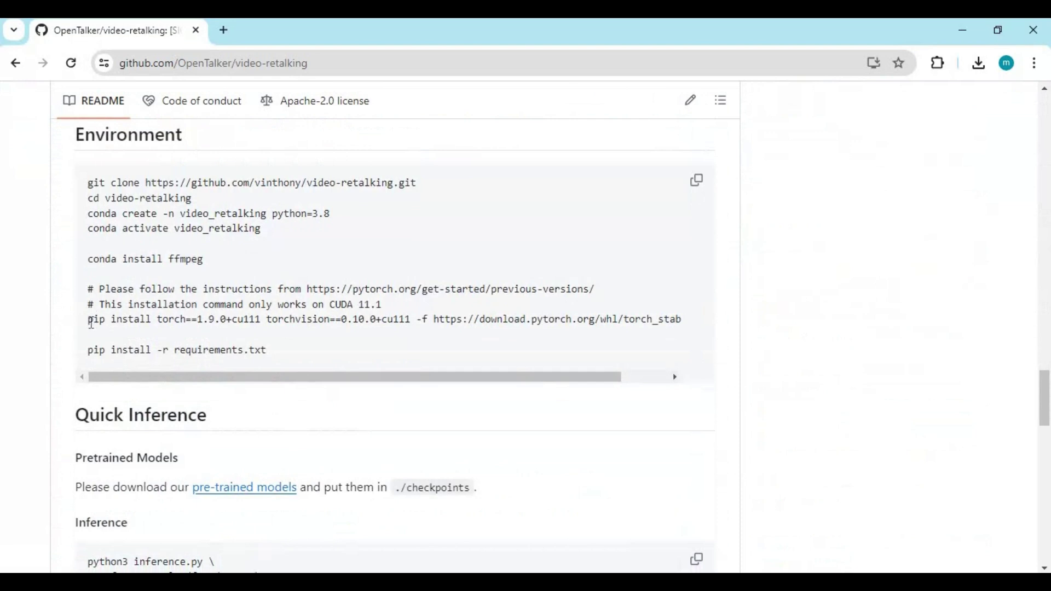
drag(91, 319, 672, 319)
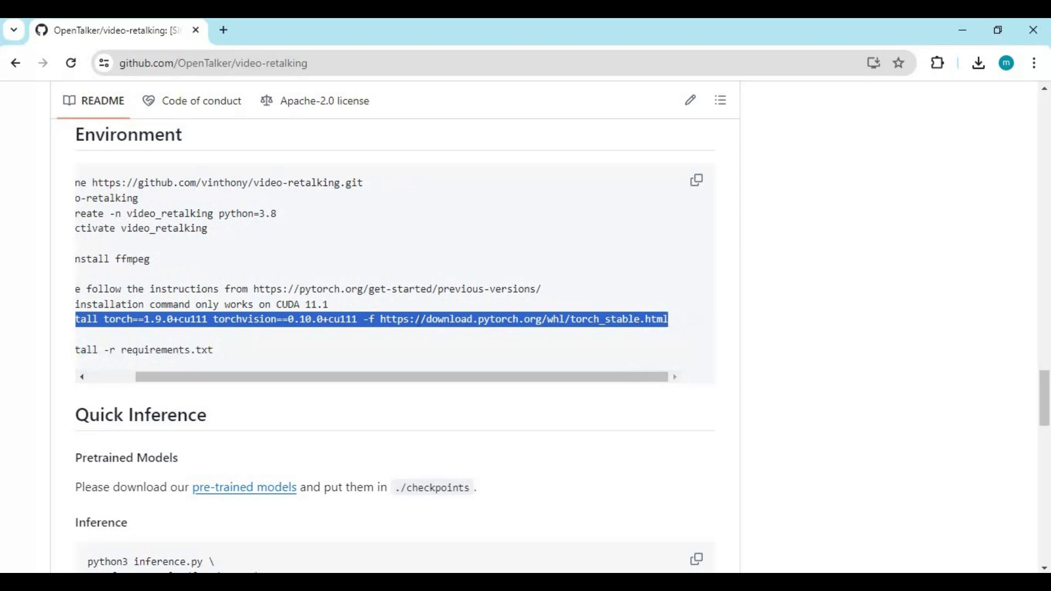
right_click(419, 327)
click(459, 336)
Paste the torch/torchvision pip install command into the venv console and run it
click(523, 534)
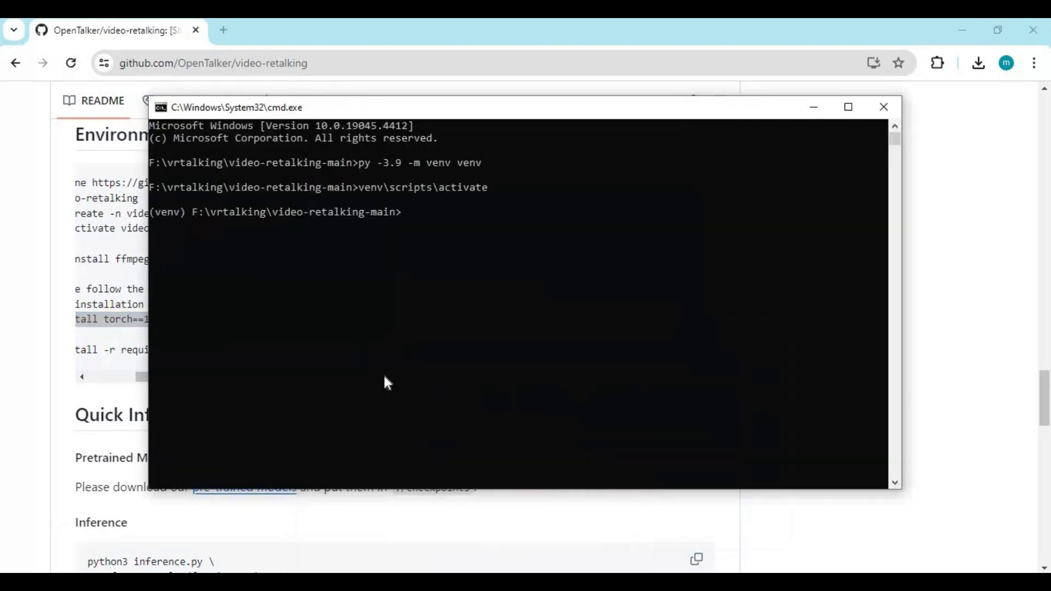
right_click(442, 398)
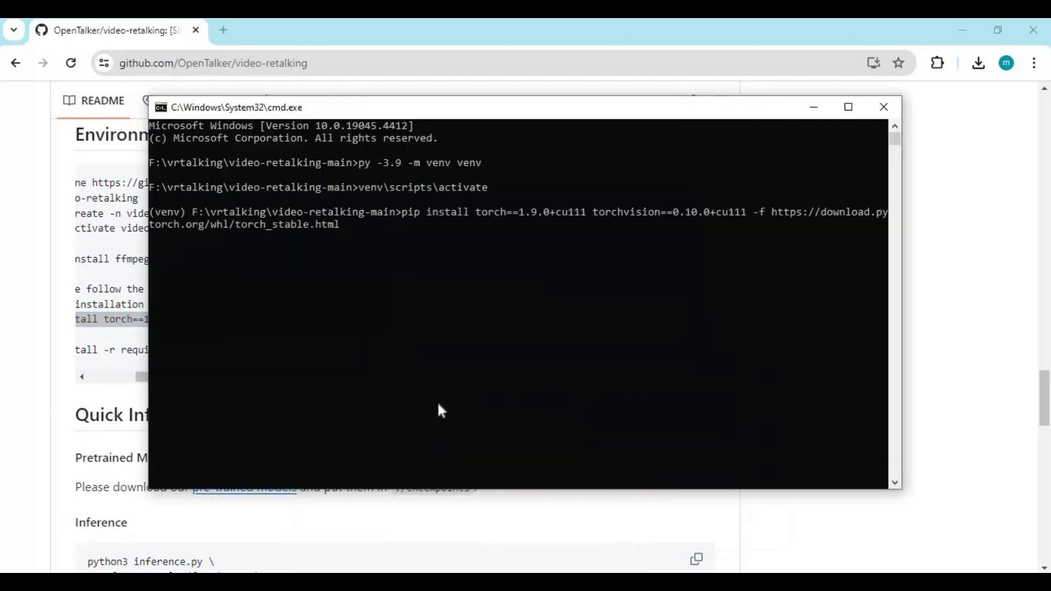
key(Return)
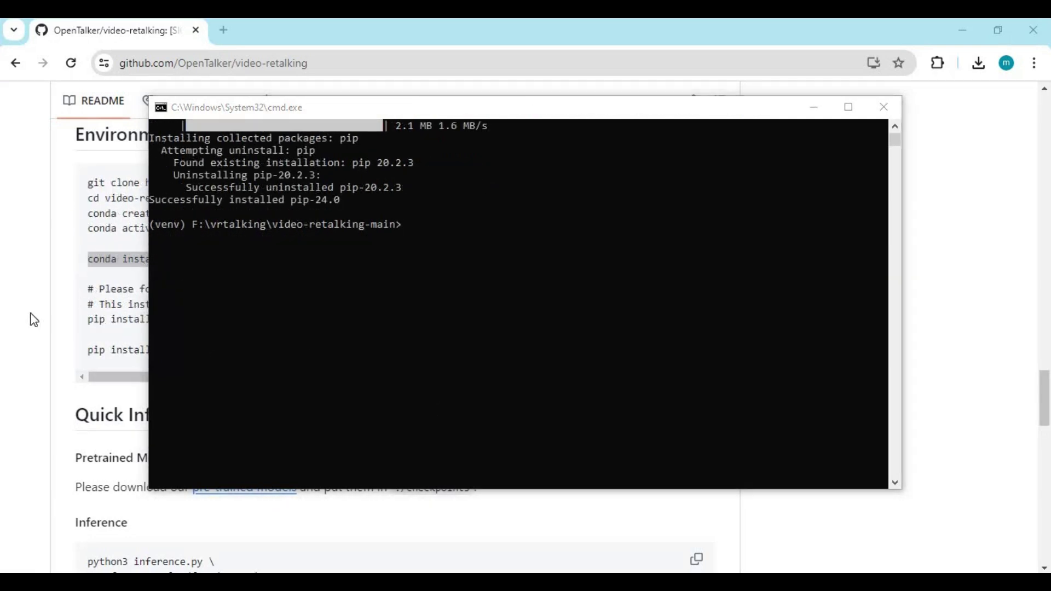
Copy the 'conda install ffmpeg' line from the README's Environment section
key(alt+Tab)
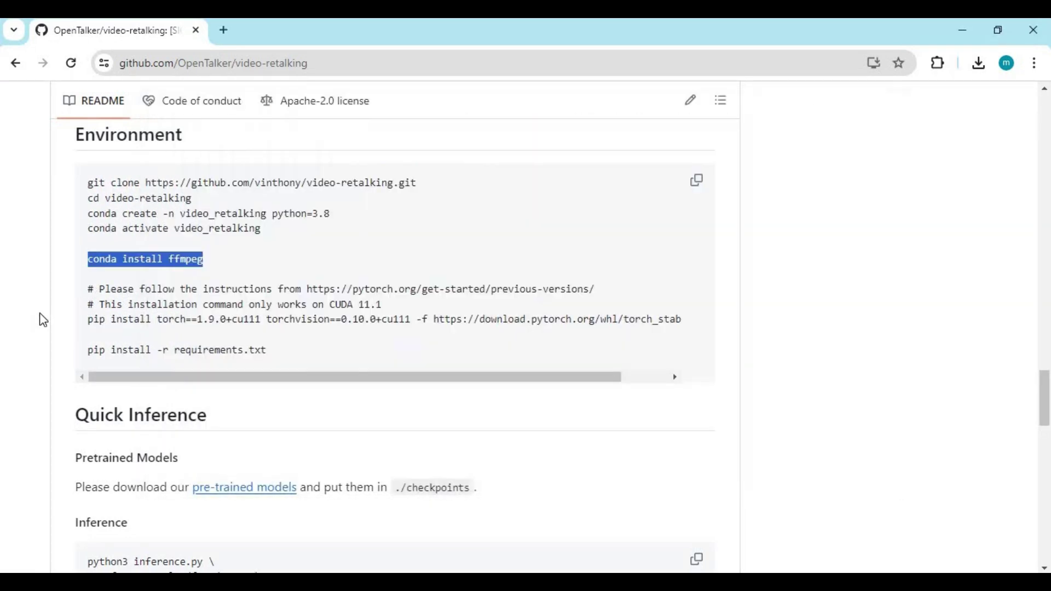
click(42, 320)
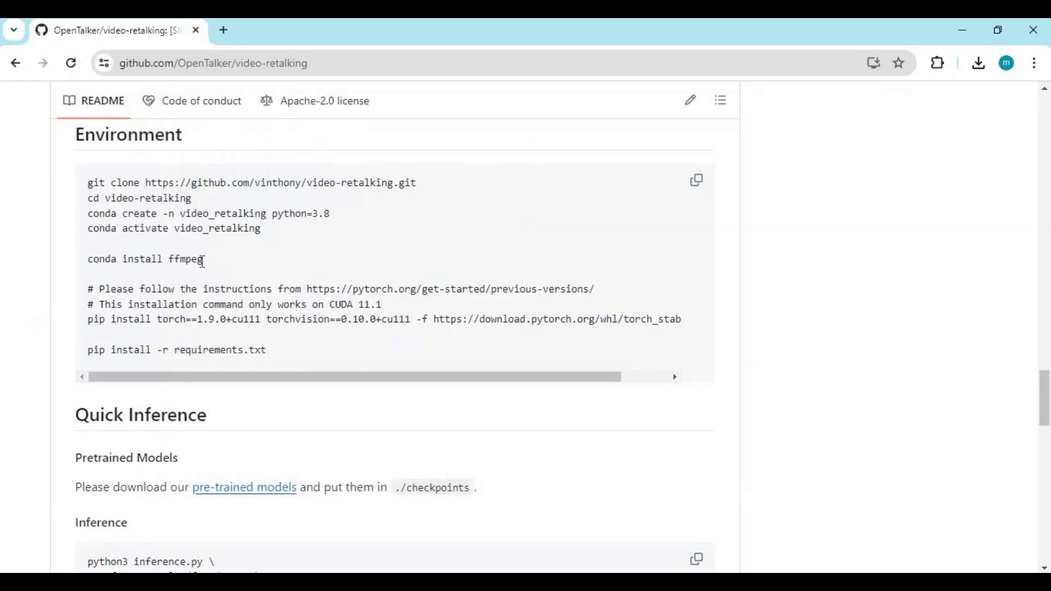
drag(204, 261, 83, 267)
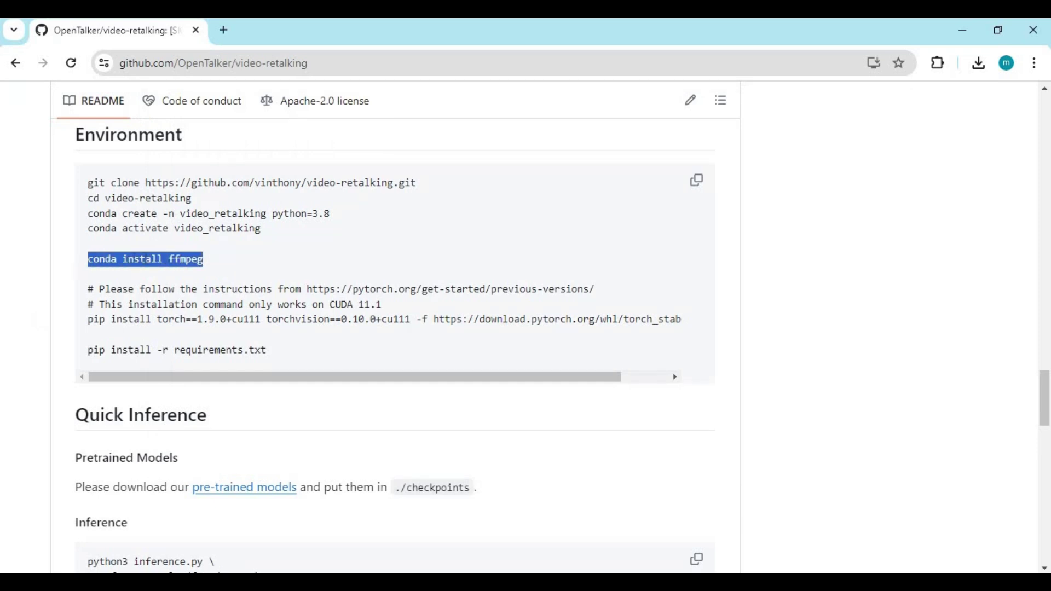
right_click(194, 264)
click(187, 276)
mouse_move(472, 581)
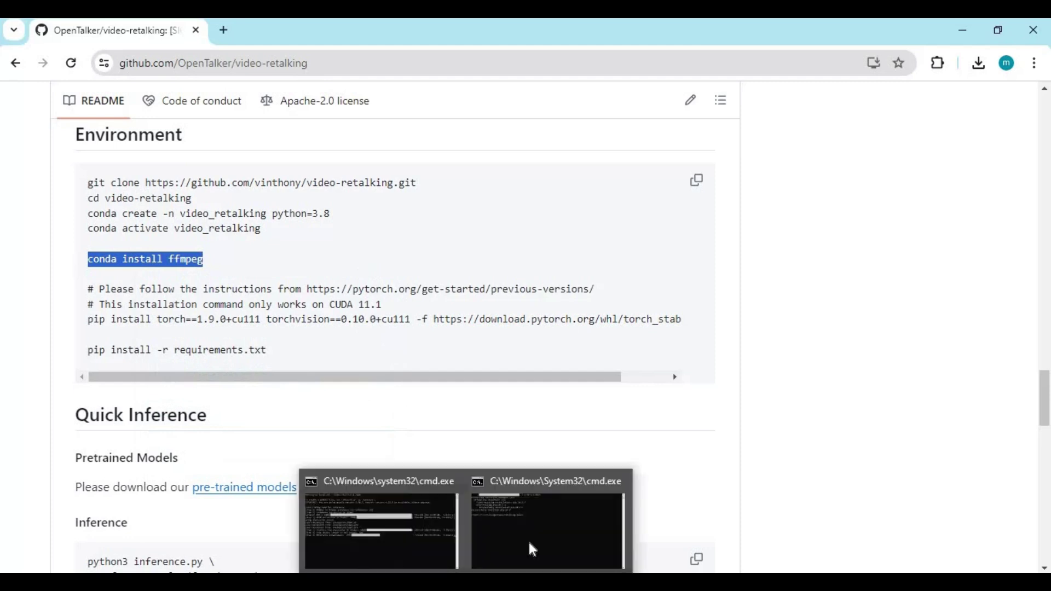
click(532, 549)
Paste and run 'conda install ffmpeg' at the (venv) prompt
key(ctrl+v)
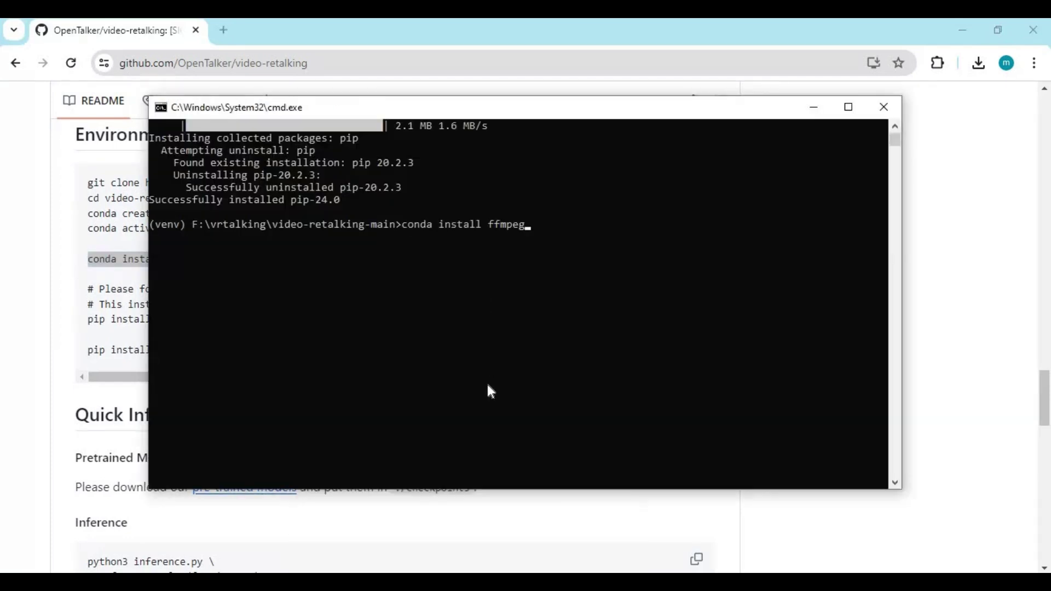
key(Return)
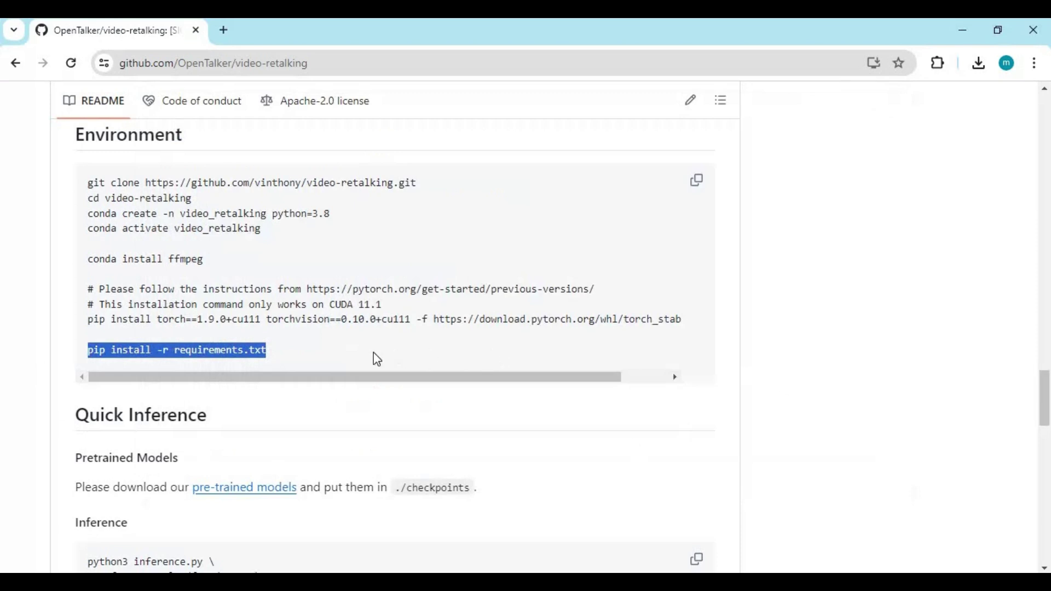
Copy 'pip install -r requirements.txt' from the README and run it in the venv console
click(484, 351)
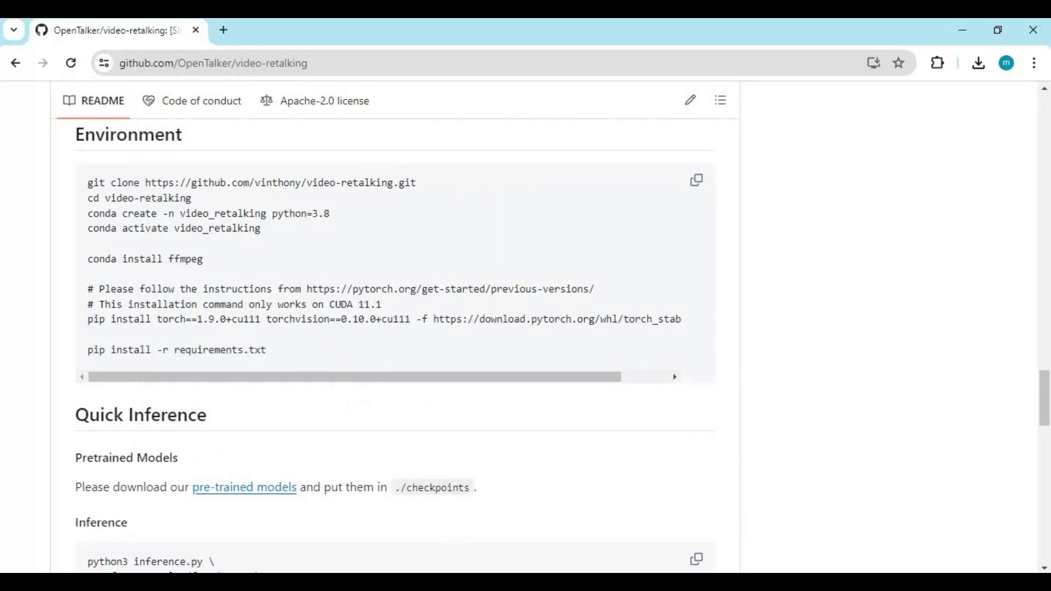
click(529, 552)
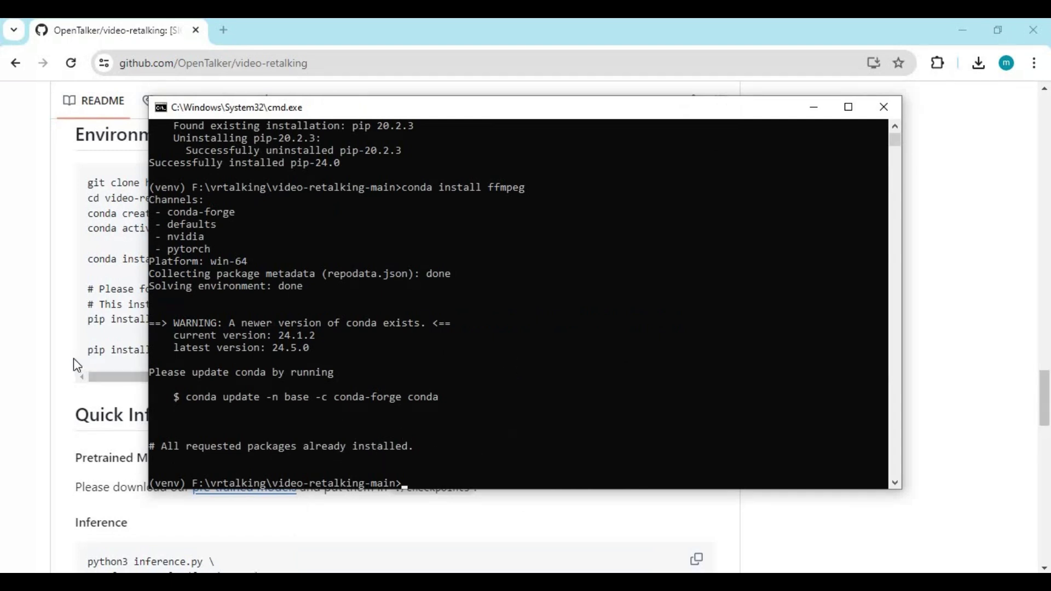
click(92, 357)
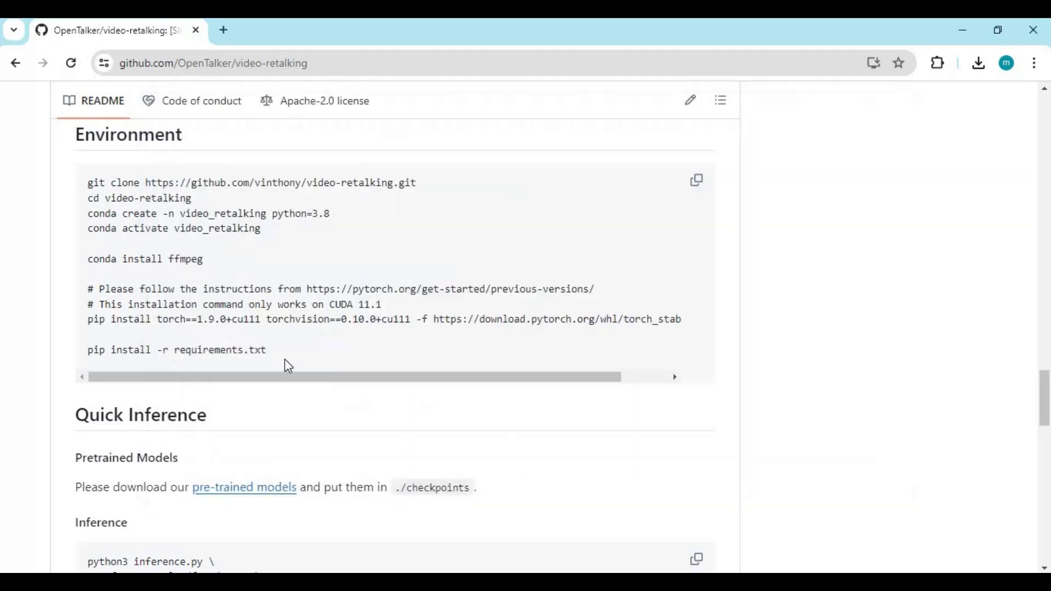
drag(268, 352, 86, 368)
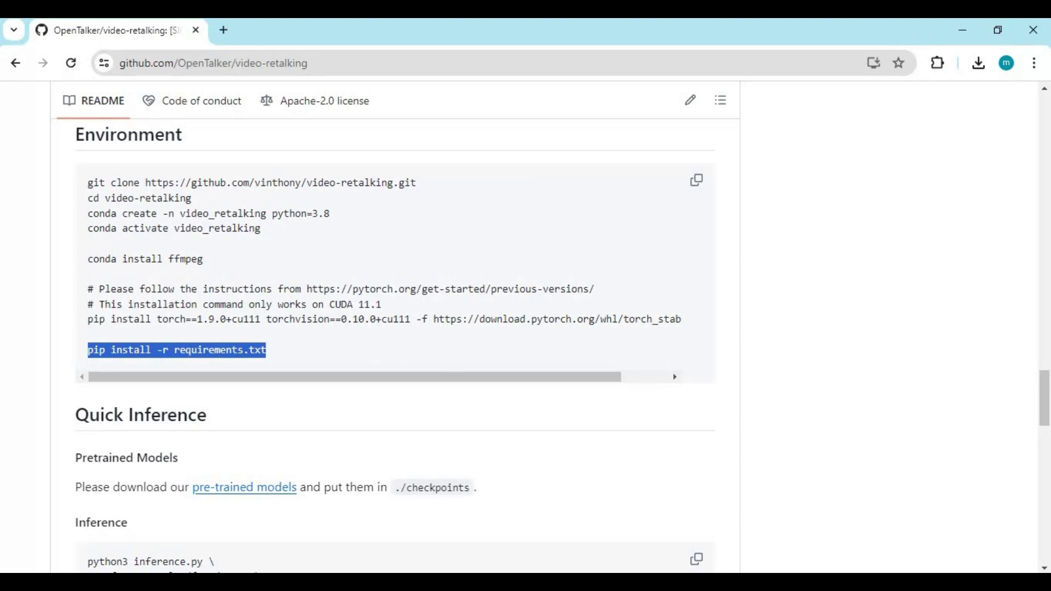
click(513, 559)
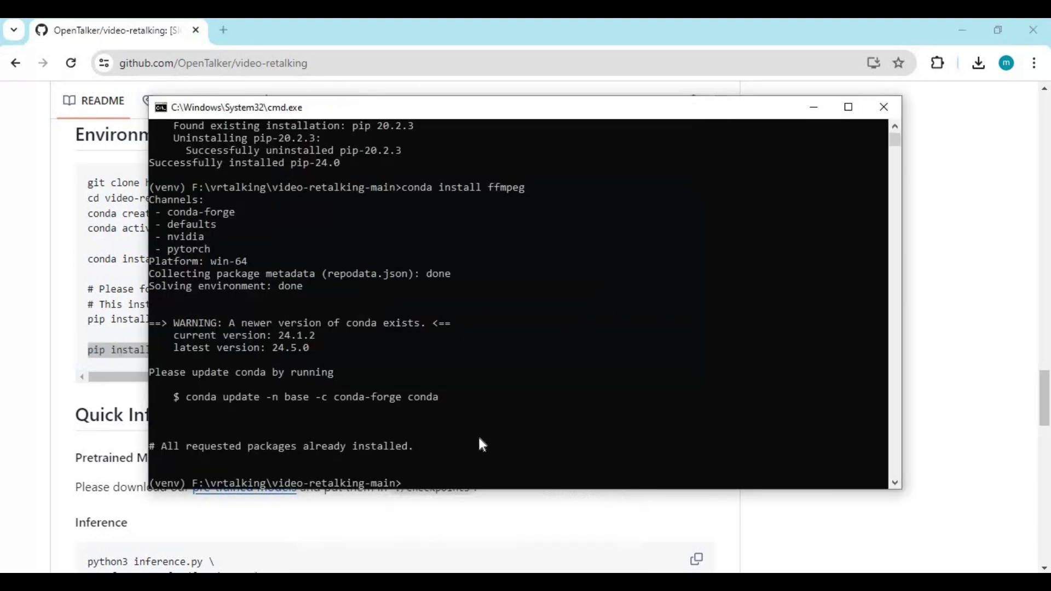
key(ctrl+v)
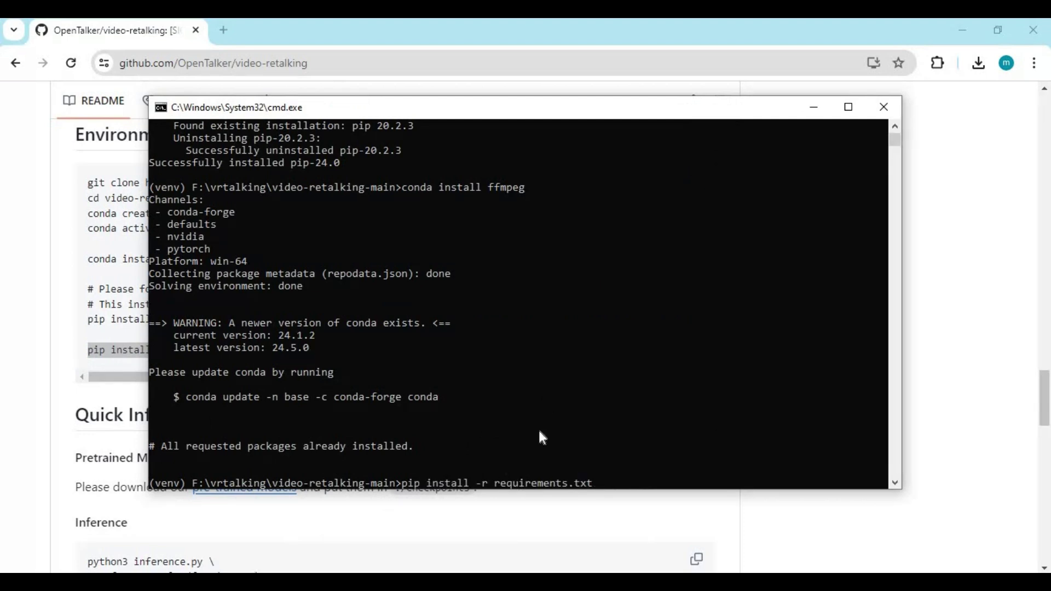
key(Return)
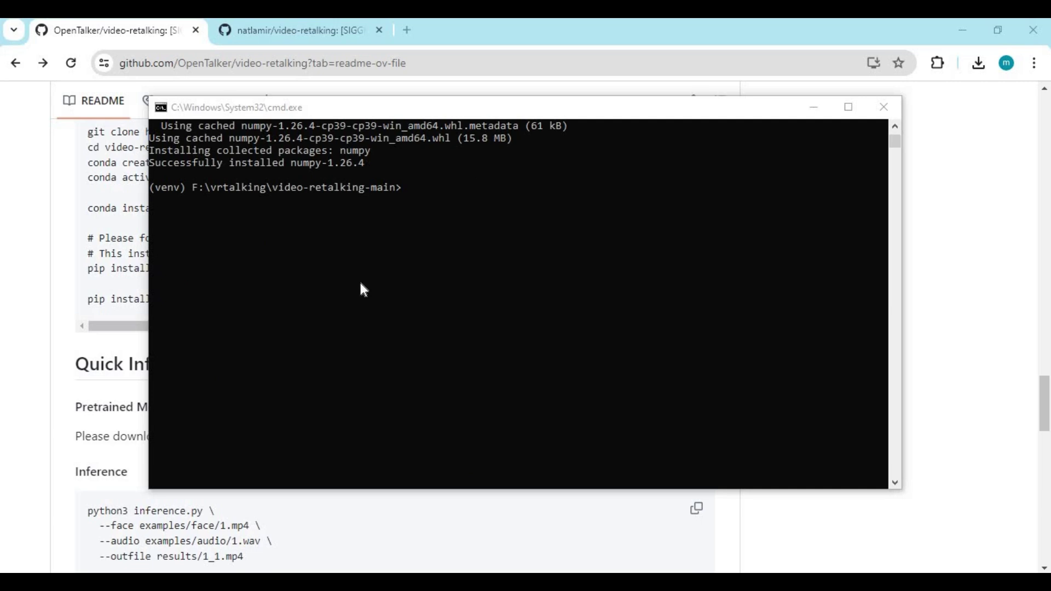
click(144, 258)
Follow the README's 'pre-trained models' link and open the BFM folder in Google Drive
scroll(329, 348, down, 3)
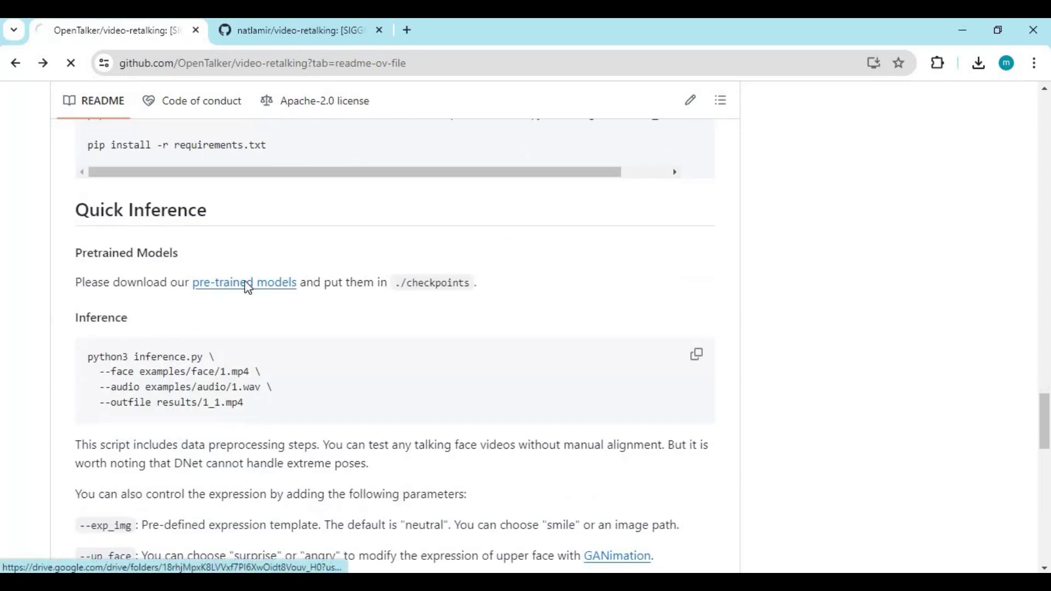
click(248, 283)
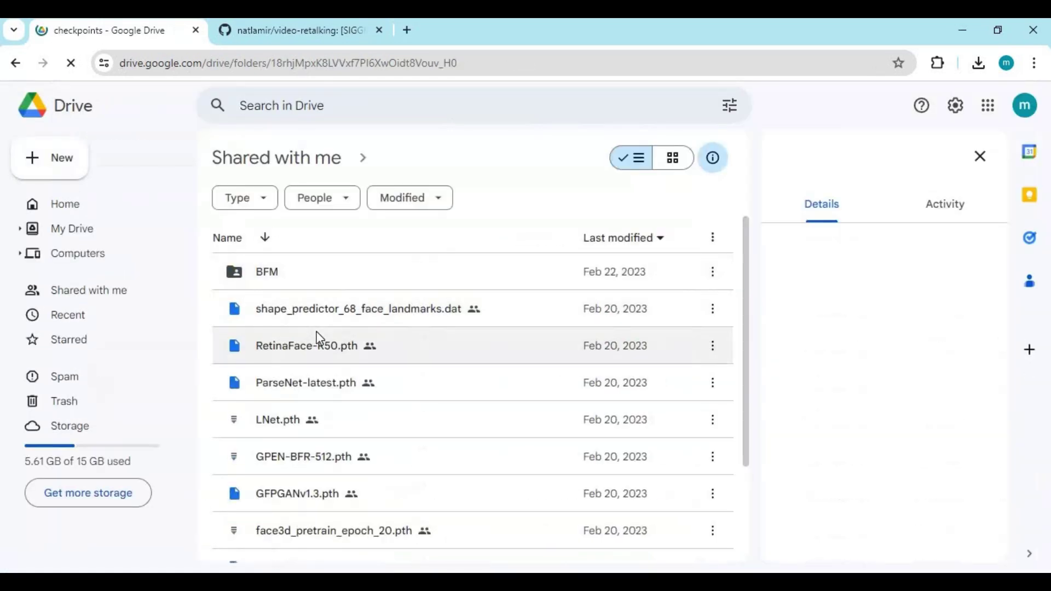
scroll(317, 340, down, 3)
scroll(316, 351, up, 3)
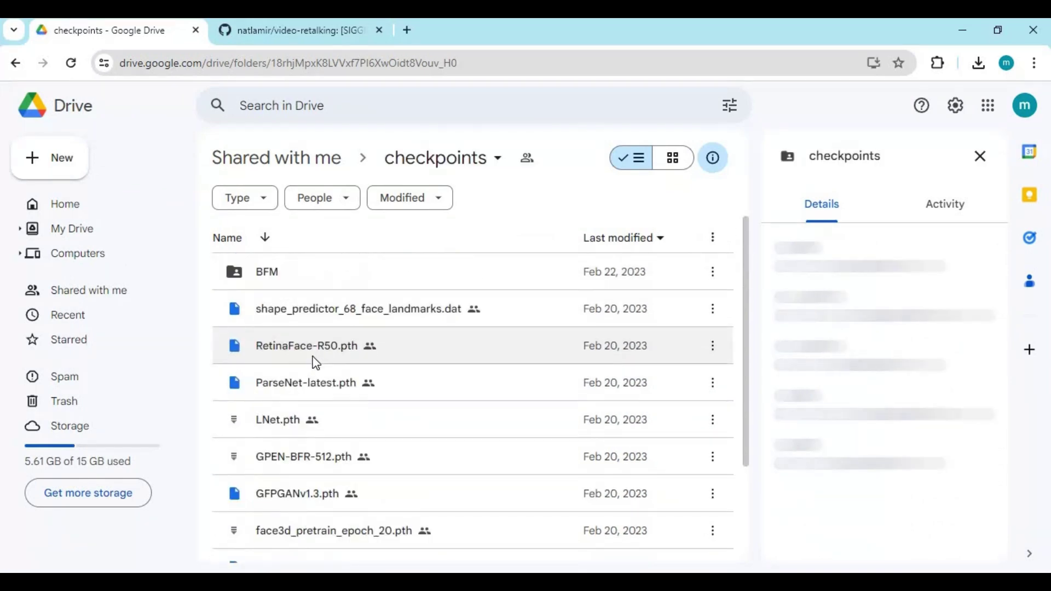
double_click(274, 273)
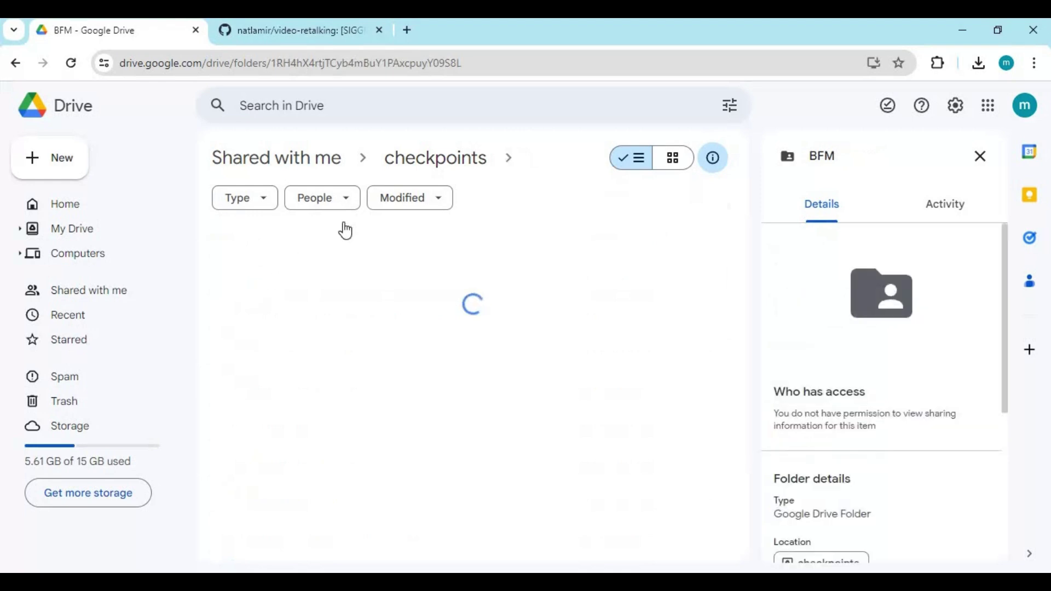
scroll(343, 441, down, 2)
scroll(342, 436, up, 2)
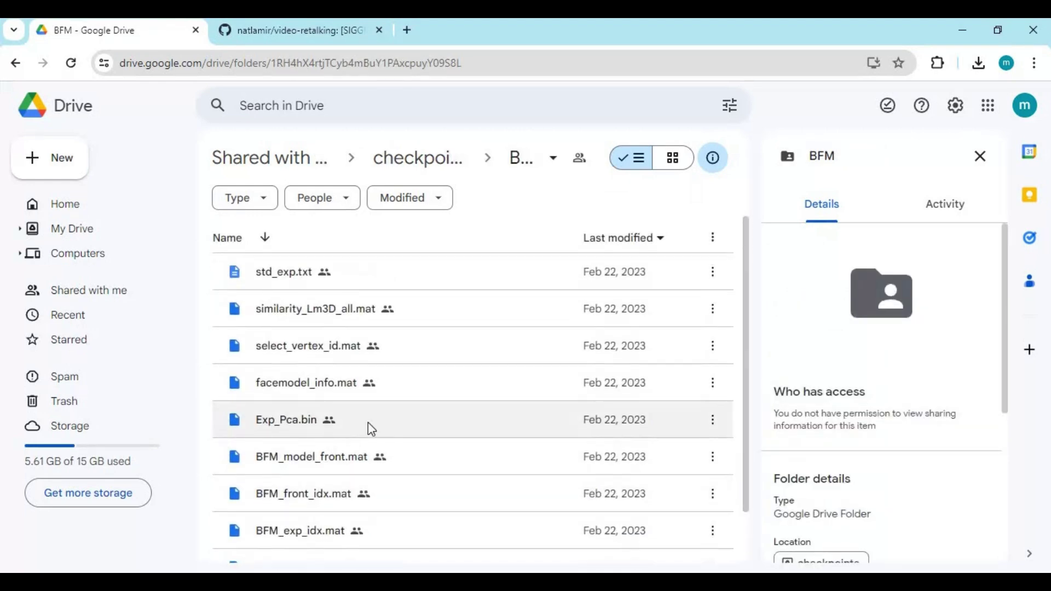
Open the checkpoints folder in video-retalking-main to check the downloaded model files
click(352, 581)
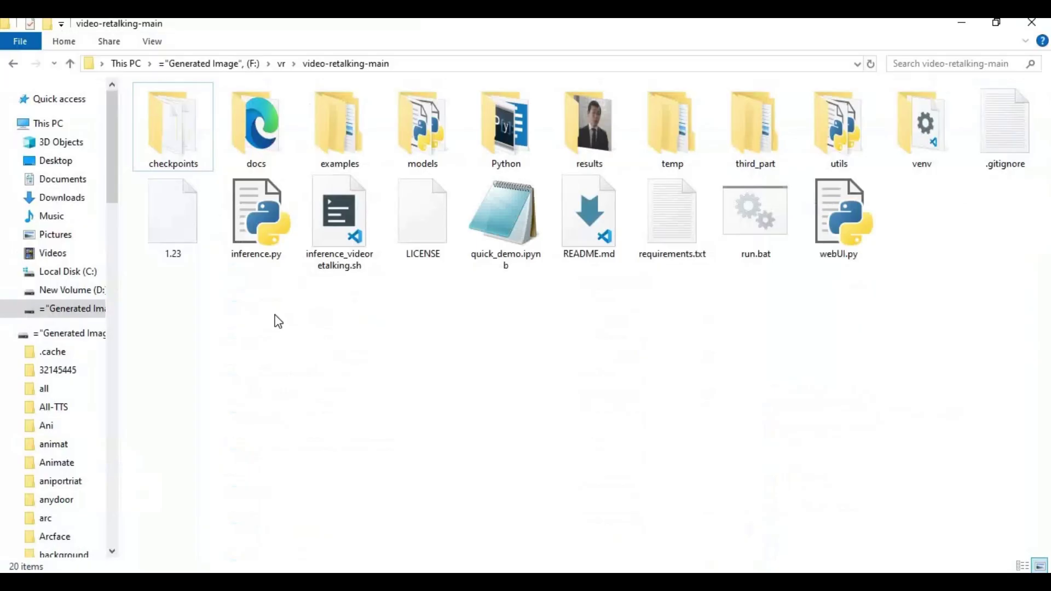
right_click(215, 296)
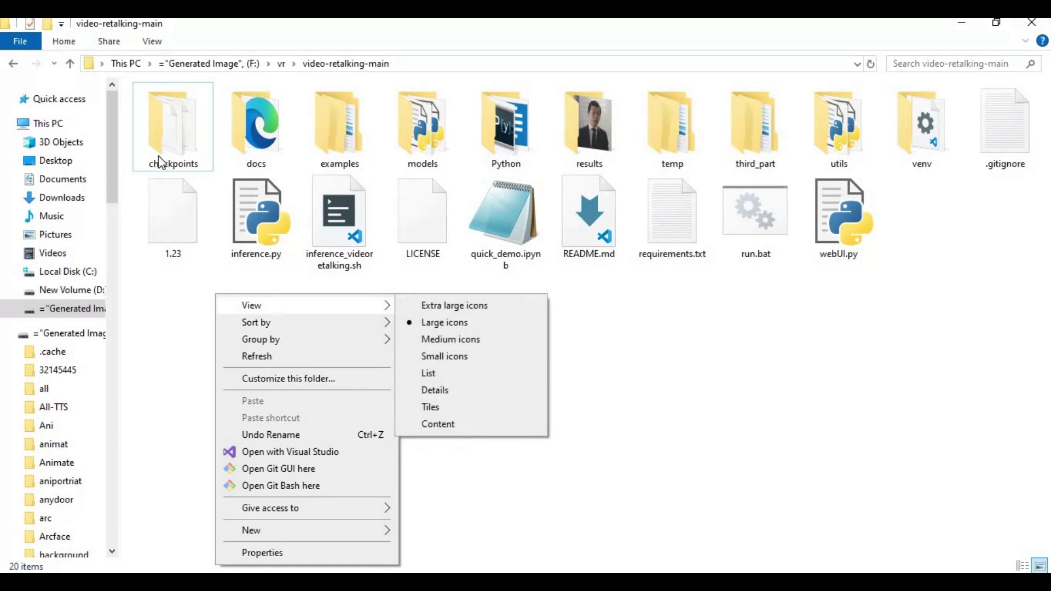
mouse_move(284, 532)
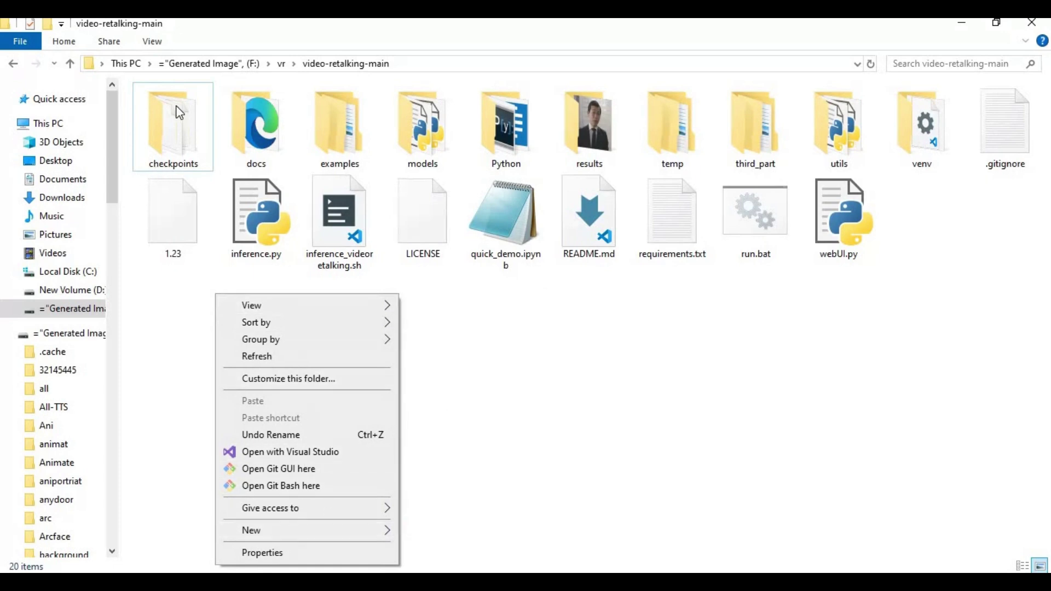
click(182, 169)
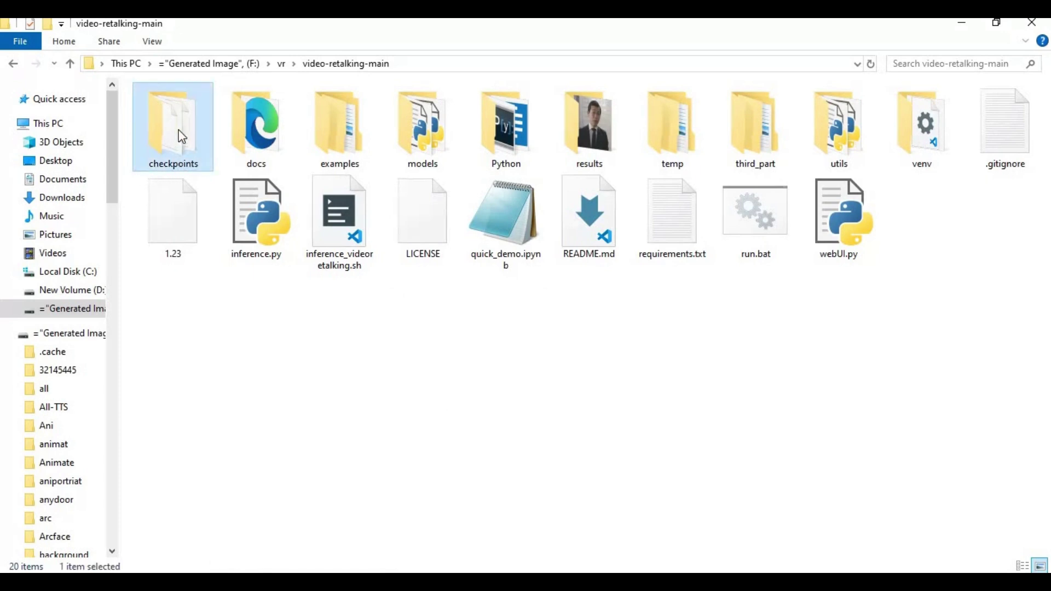
double_click(182, 137)
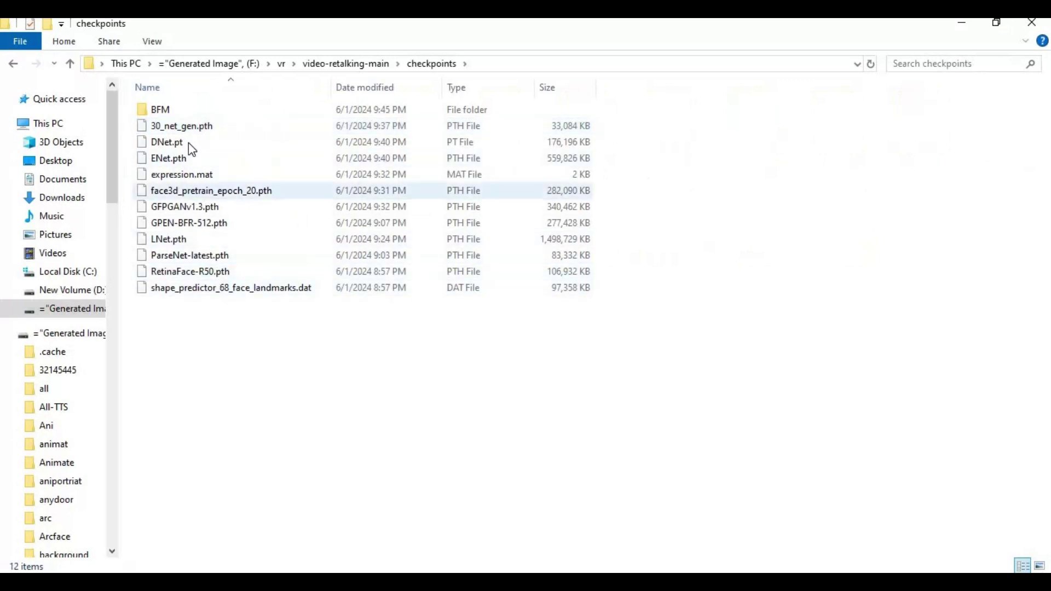
Inspect the BFM subfolder, go back up to video-retalking-main, and return to the browser
click(150, 109)
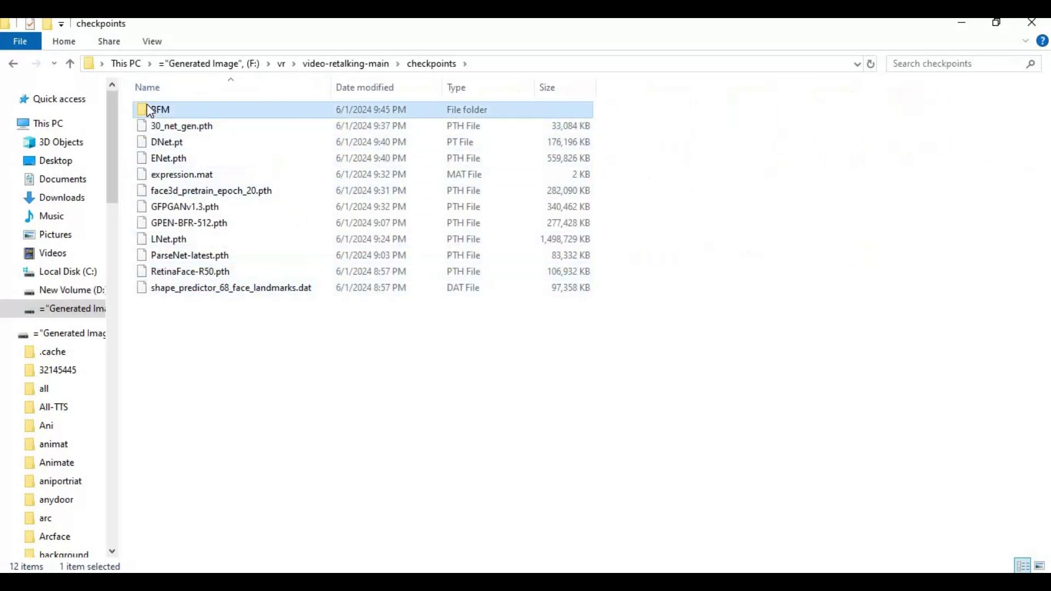
double_click(148, 109)
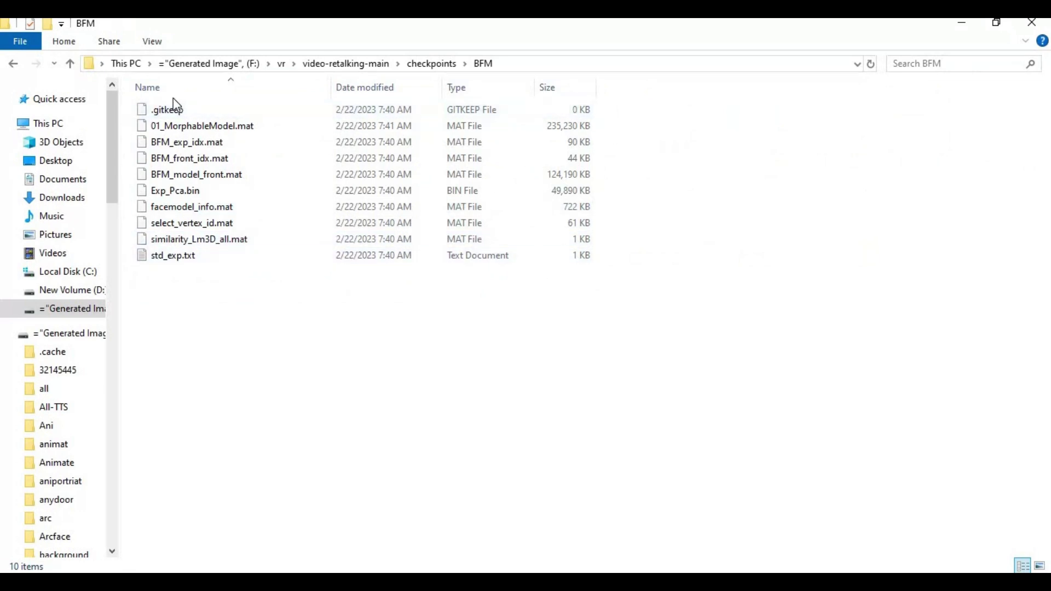
click(70, 64)
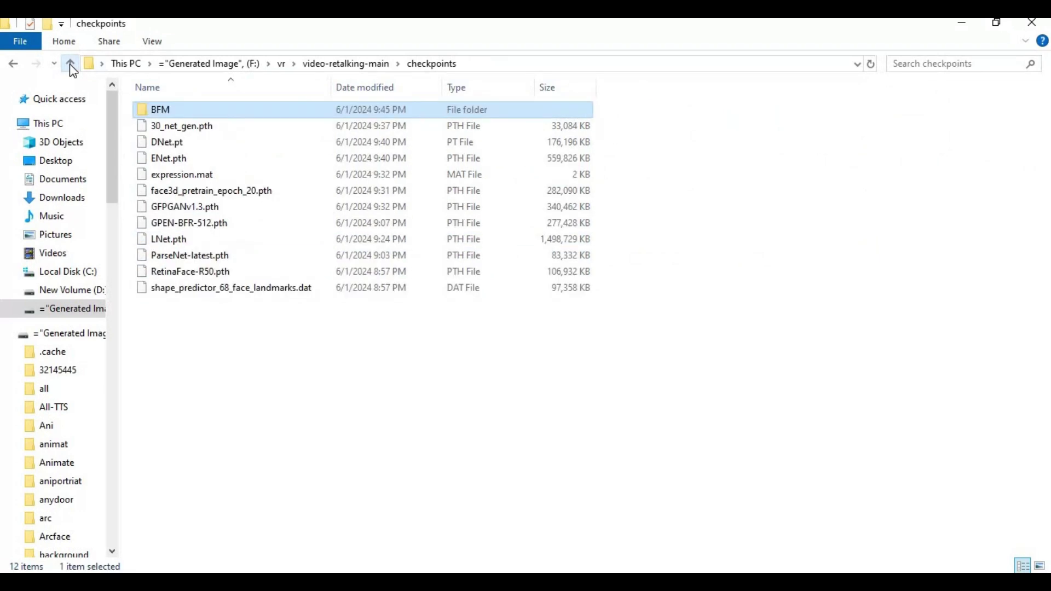
click(70, 64)
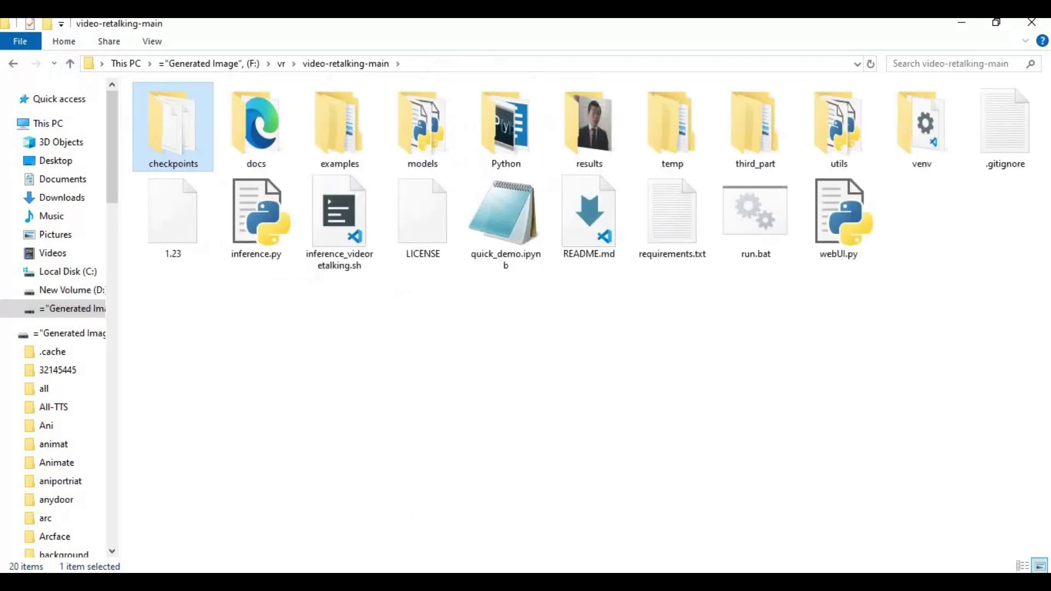
click(422, 569)
Browse the forked video-retalking repository on GitHub and view its models folder's Python files
click(266, 30)
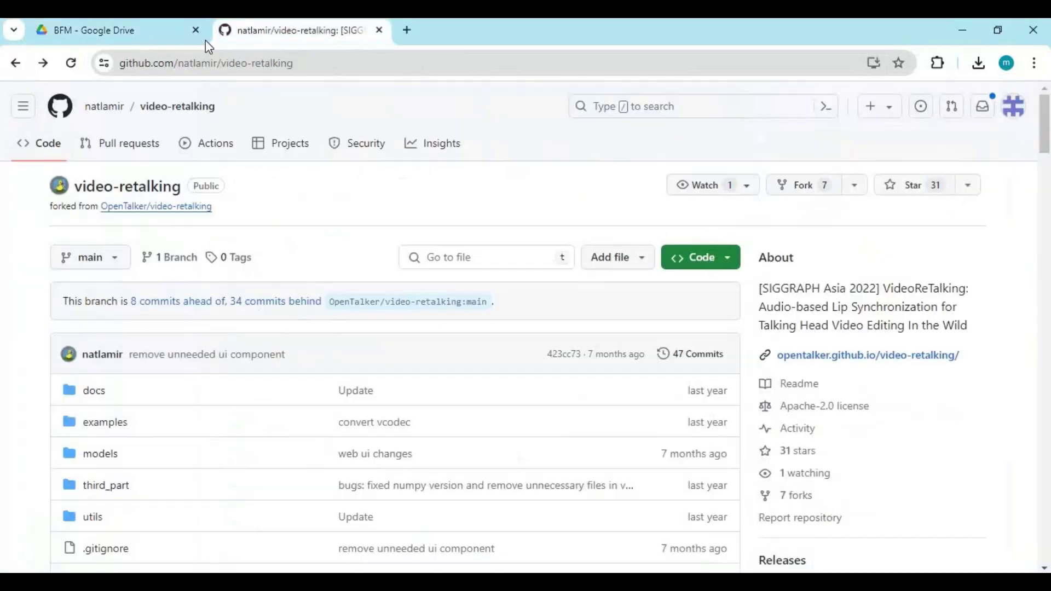
click(323, 62)
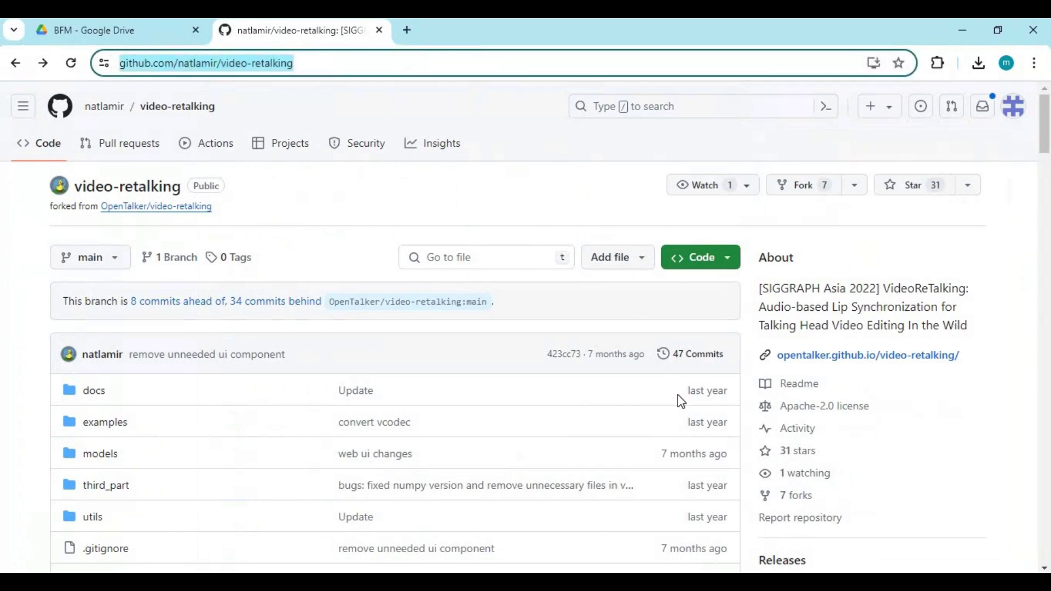
scroll(676, 394, down, 4)
scroll(626, 339, down, 3)
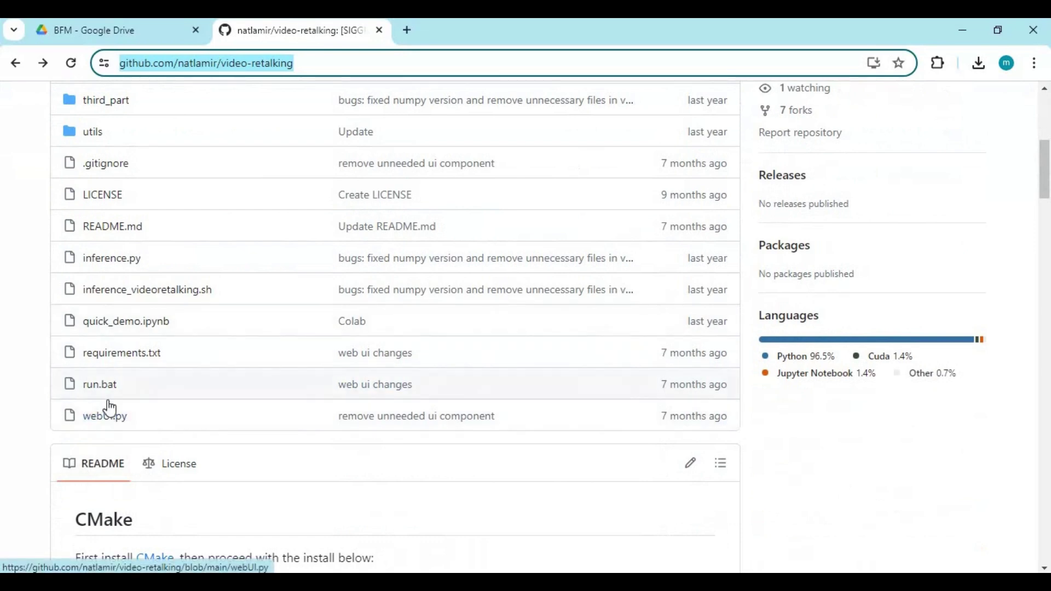
scroll(106, 404, up, 4)
click(111, 308)
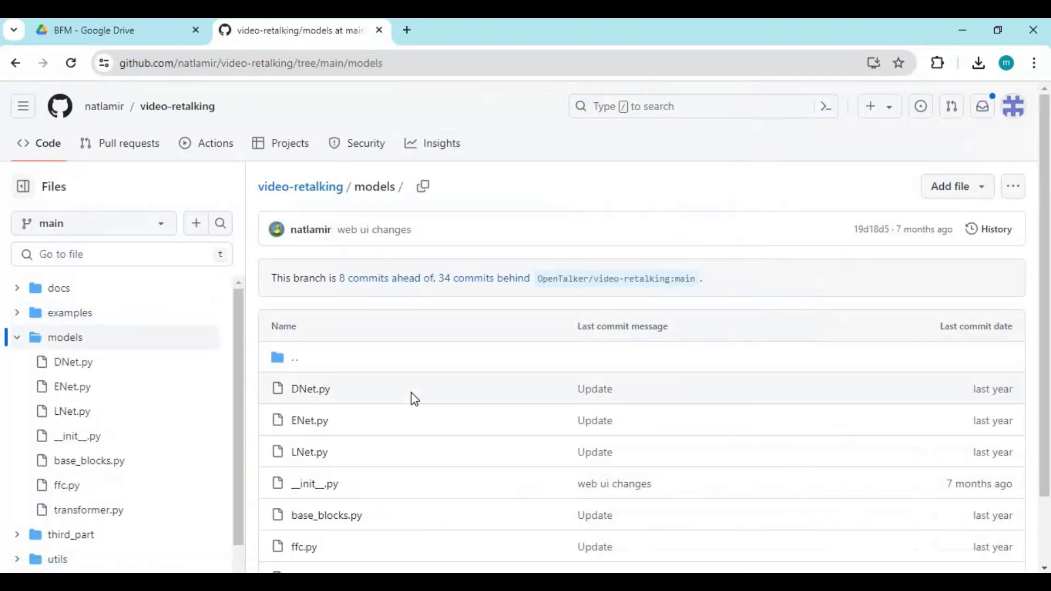
scroll(356, 400, down, 2)
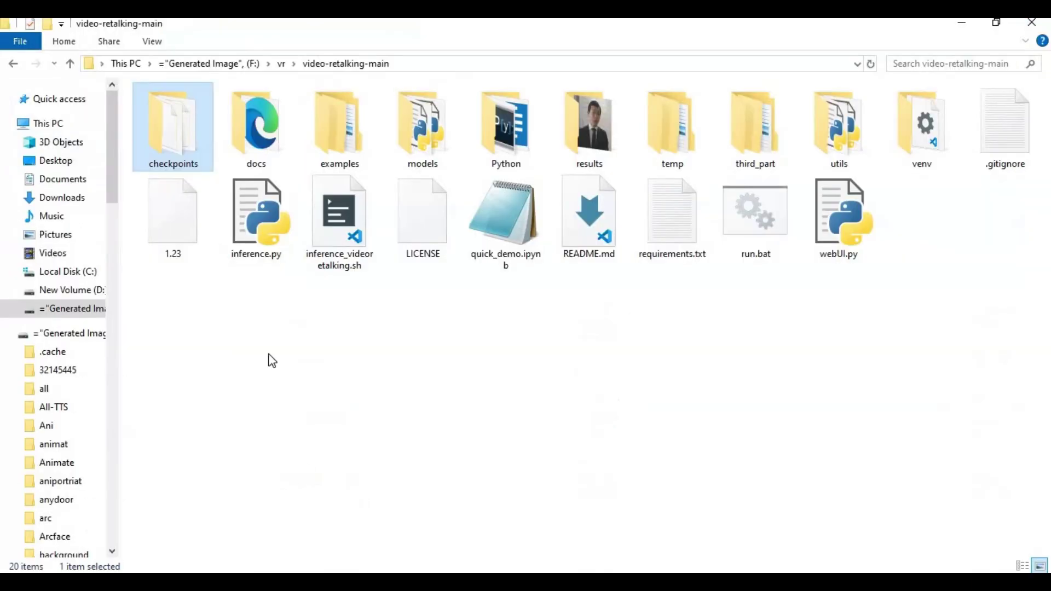
Open the local models folder, inspect files like __init__.py, then return to video-retalking-main
click(811, 233)
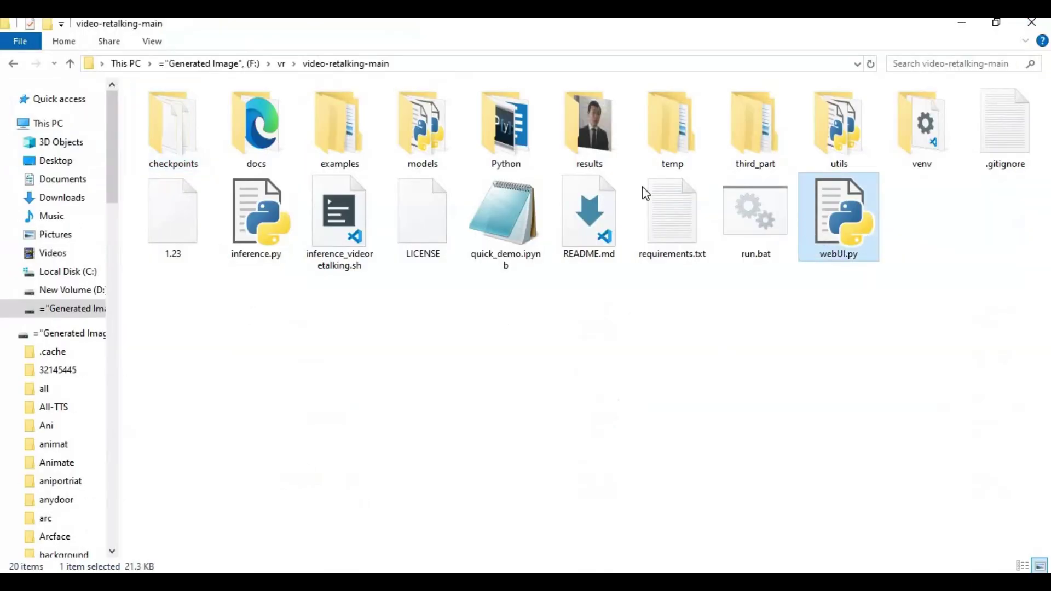
double_click(422, 130)
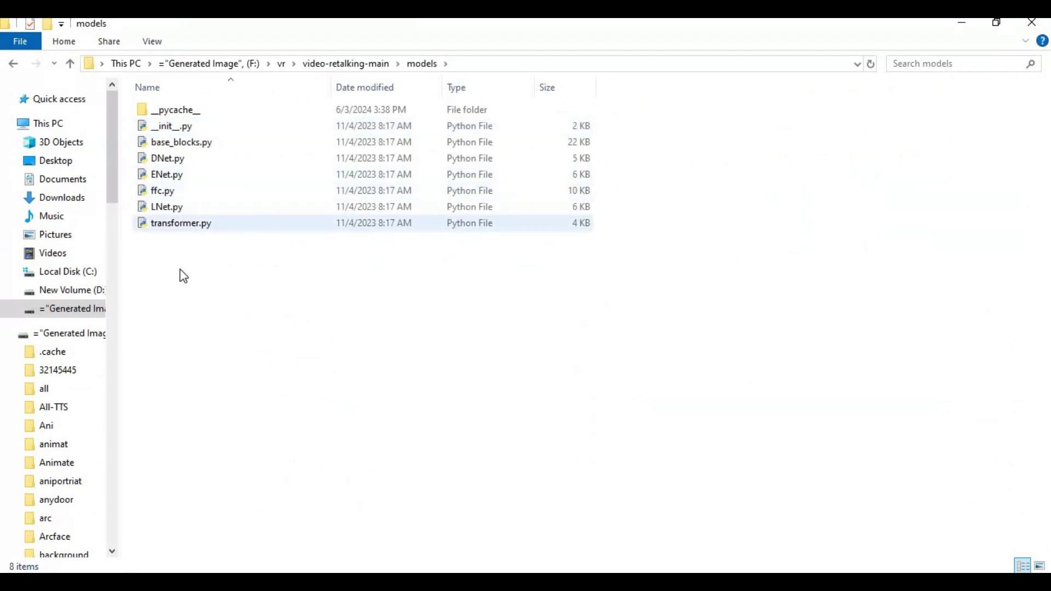
click(182, 127)
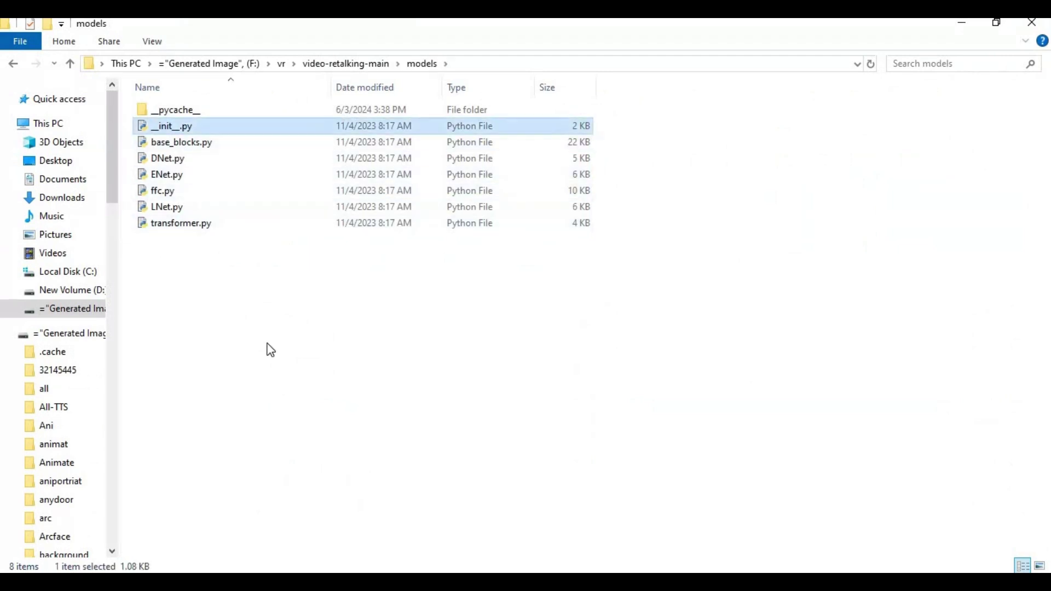
click(70, 64)
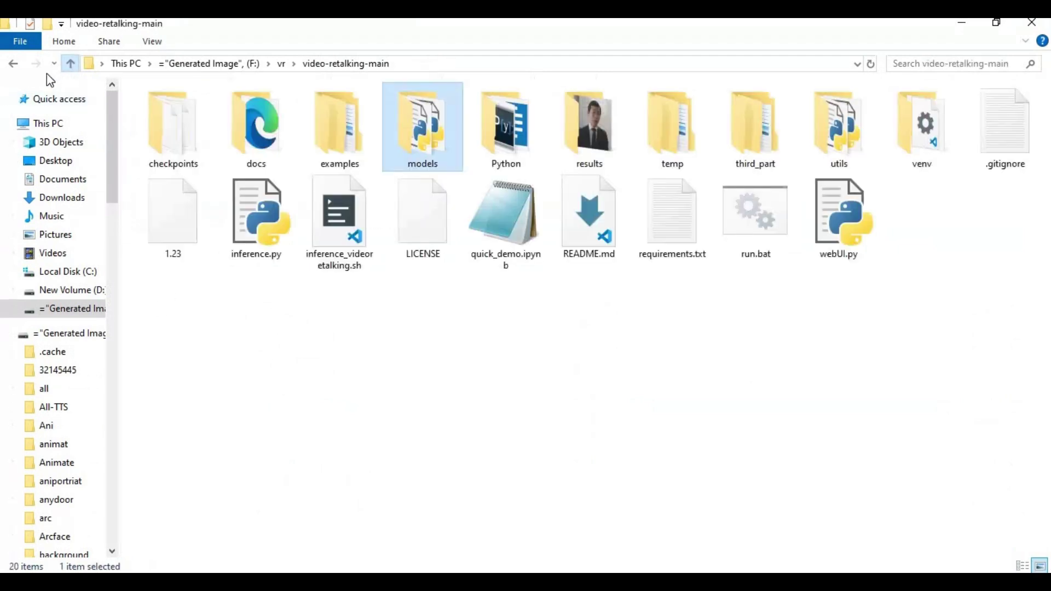
Start the web UI via run.bat, maximize it at 127.0.0.1:7860, and begin a Video upload
double_click(754, 254)
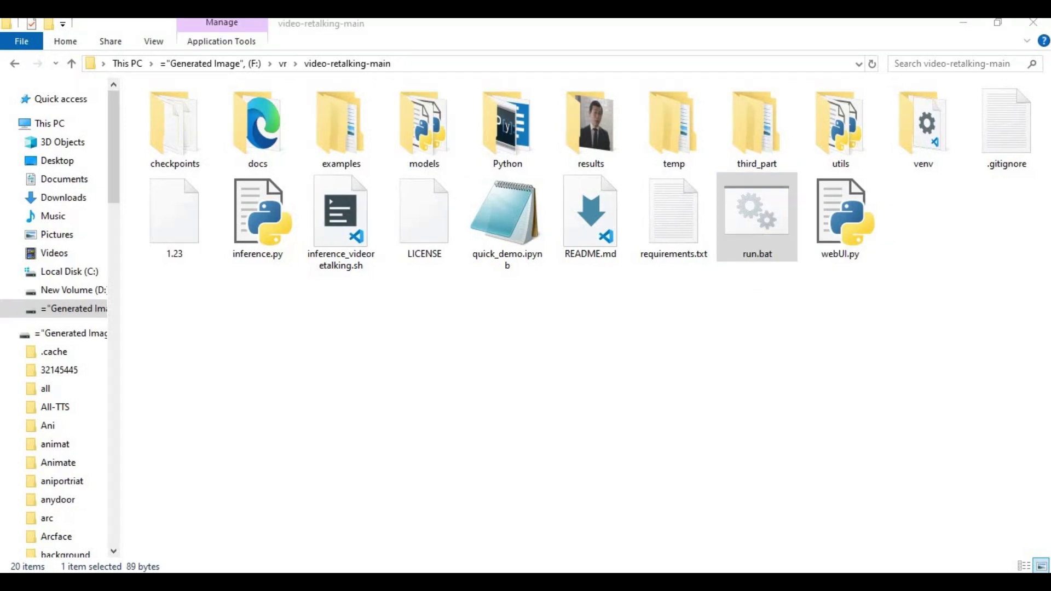
double_click(747, 236)
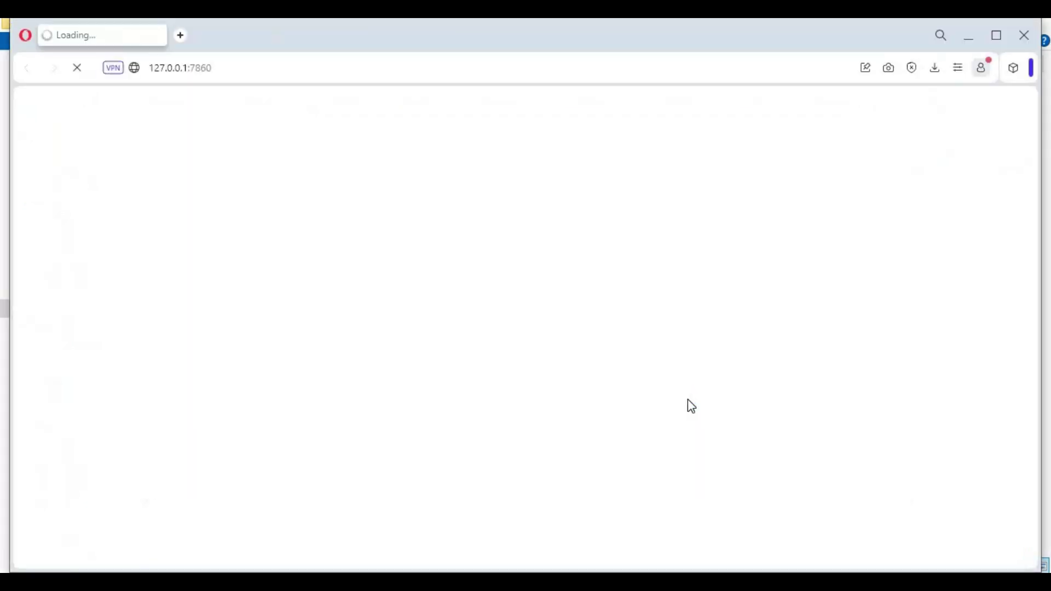
click(996, 35)
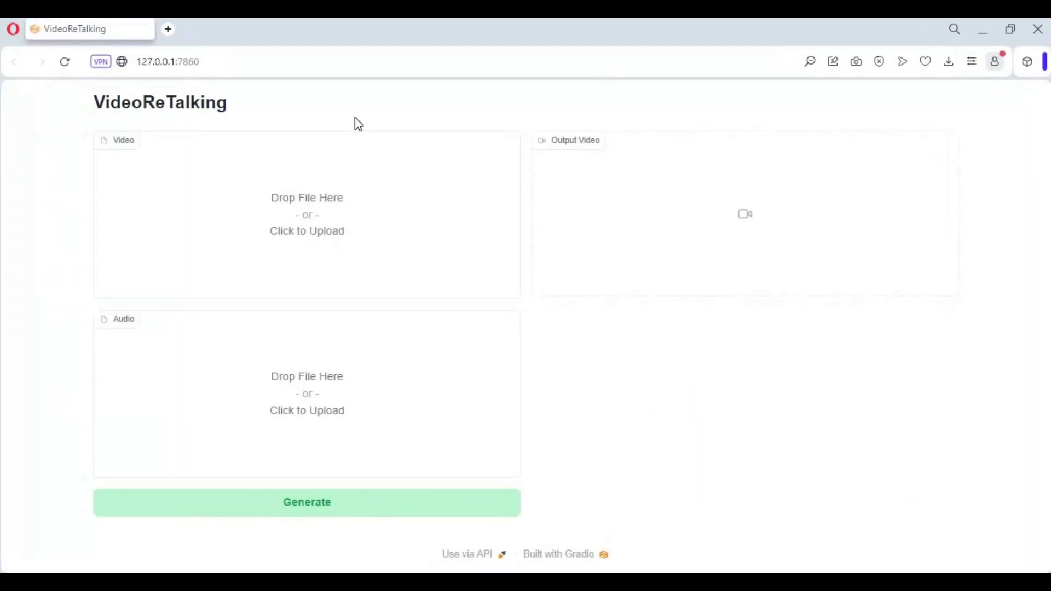
click(320, 243)
Load 4.mp4 as the video and try.wav from Documents as the audio, then Generate
click(475, 484)
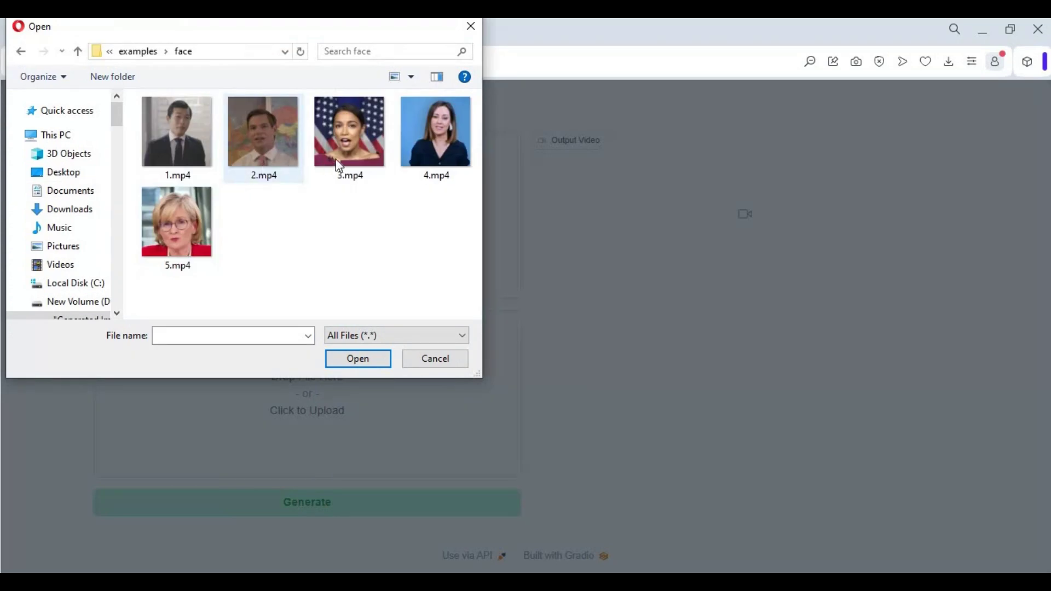
double_click(439, 159)
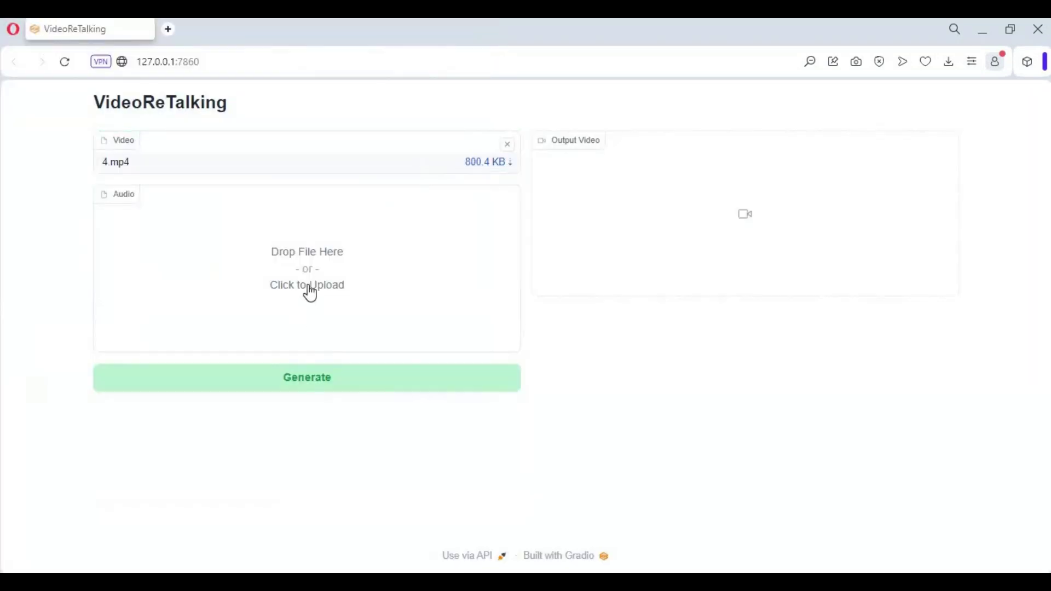
click(308, 284)
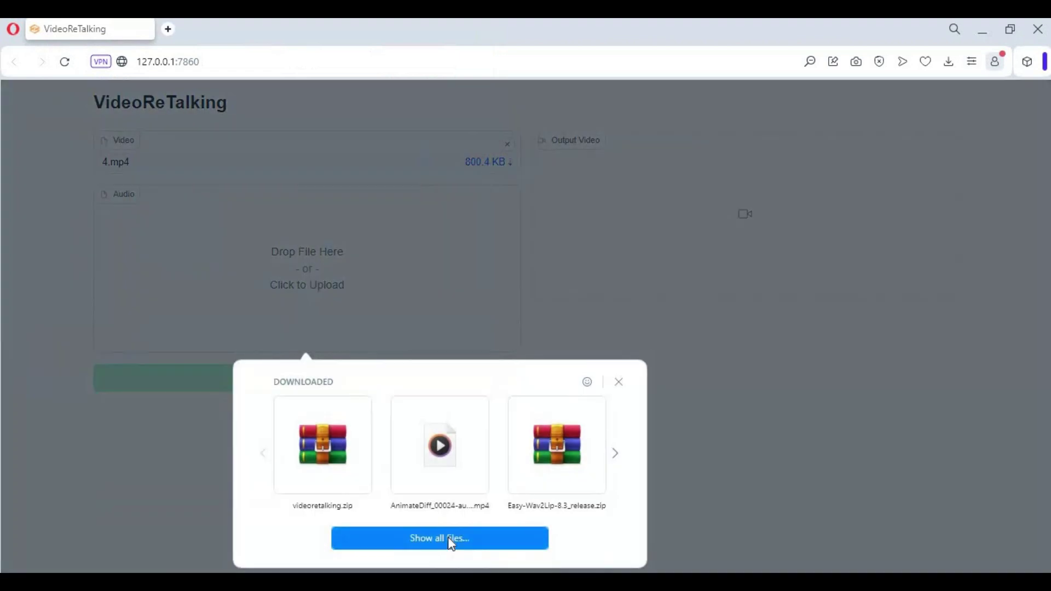
click(116, 331)
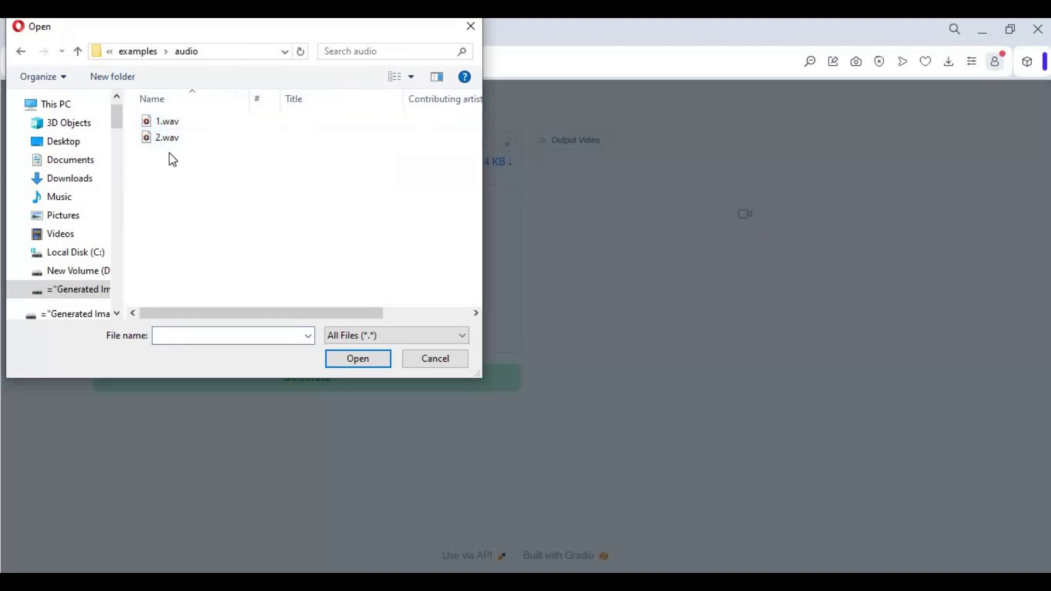
click(87, 162)
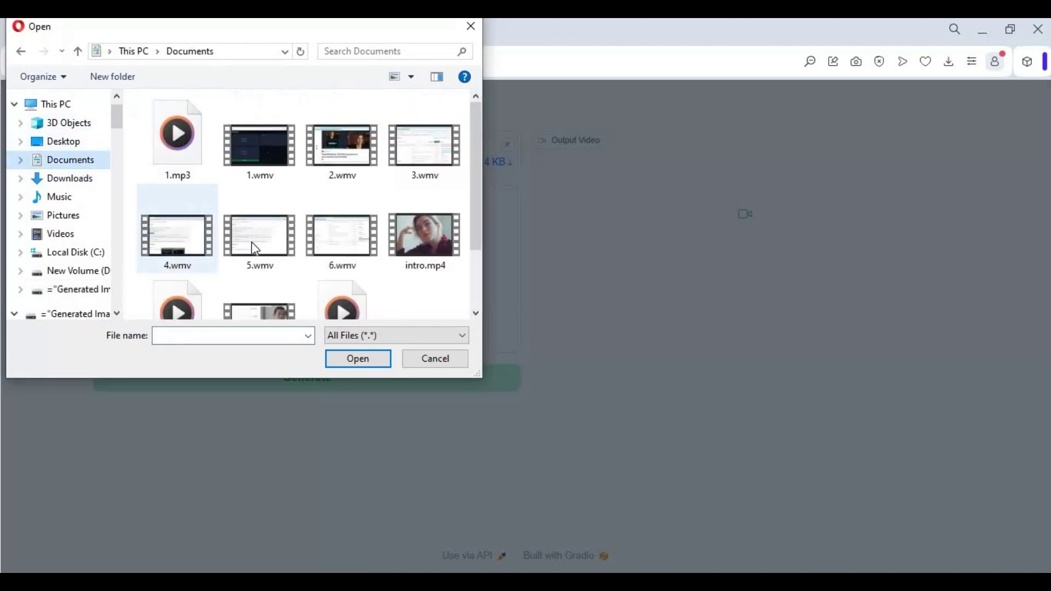
scroll(281, 258, down, 2)
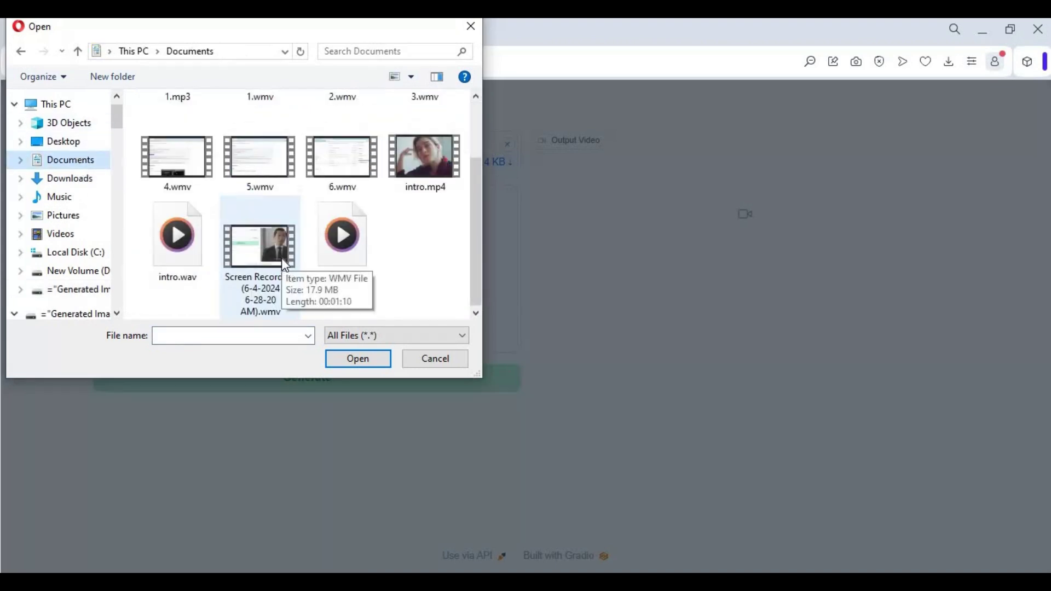
double_click(353, 240)
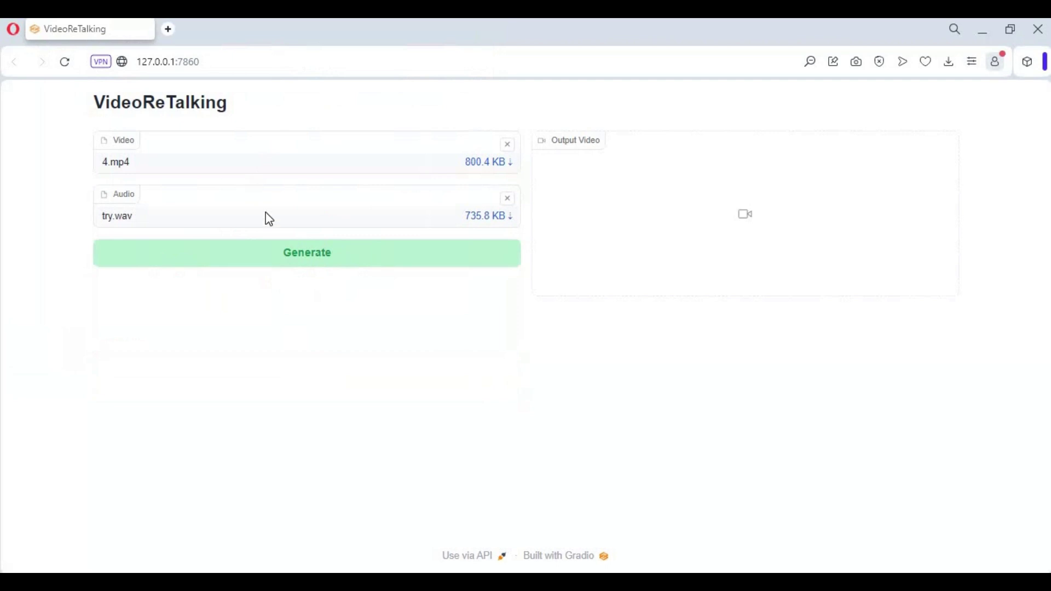
click(396, 266)
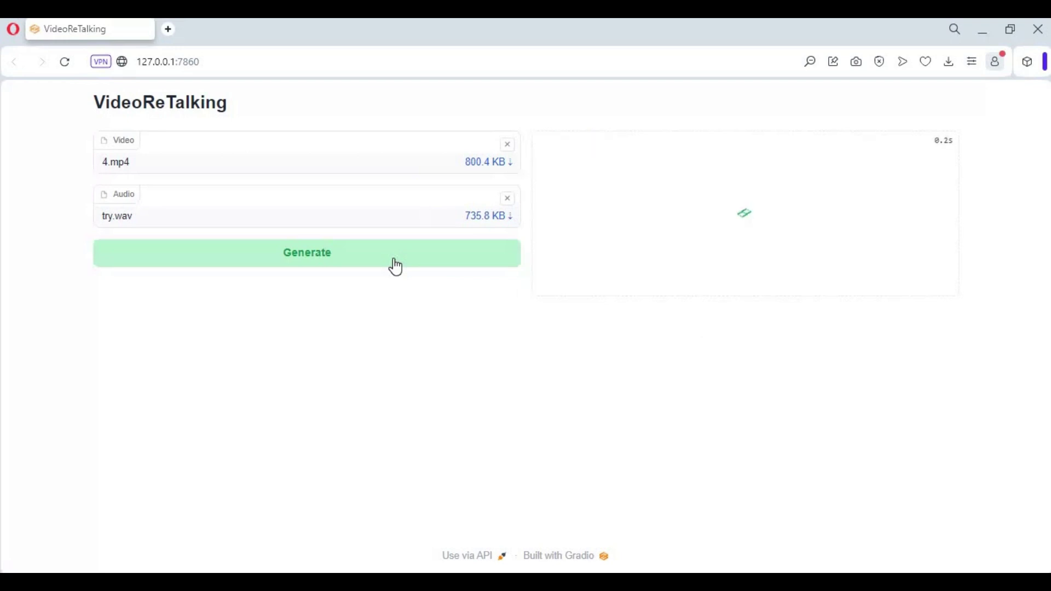